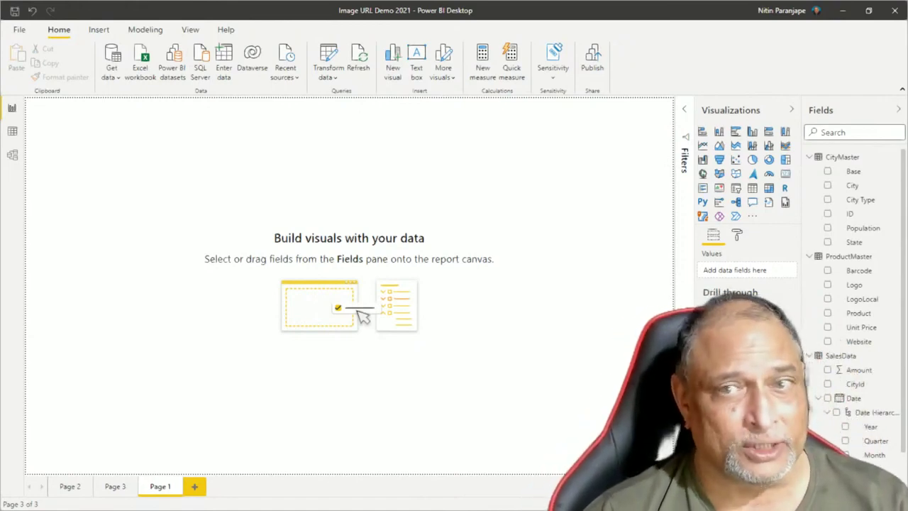
Step: Browse the CityMaster, ProductMaster and SalesData tables in Data view, then show the model diagram
{"action": "left_click", "coordinate": [12, 135]}
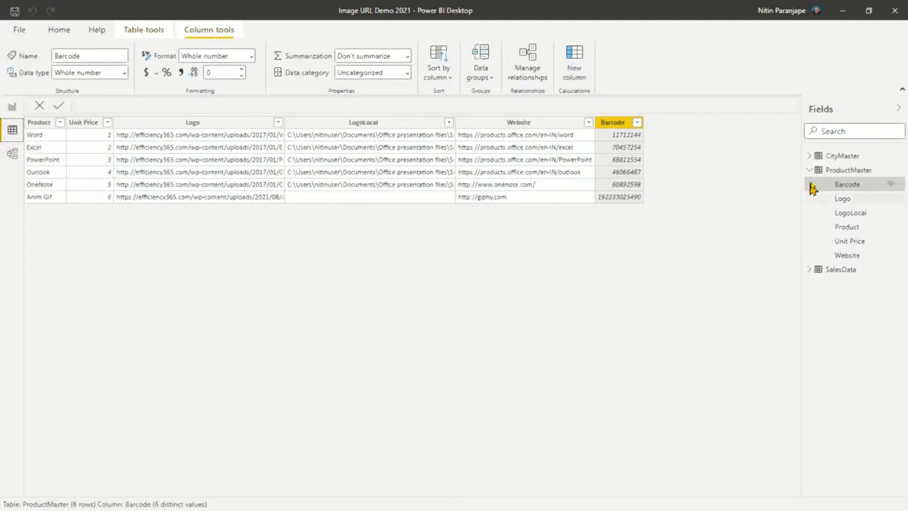
{"action": "left_click", "coordinate": [809, 156]}
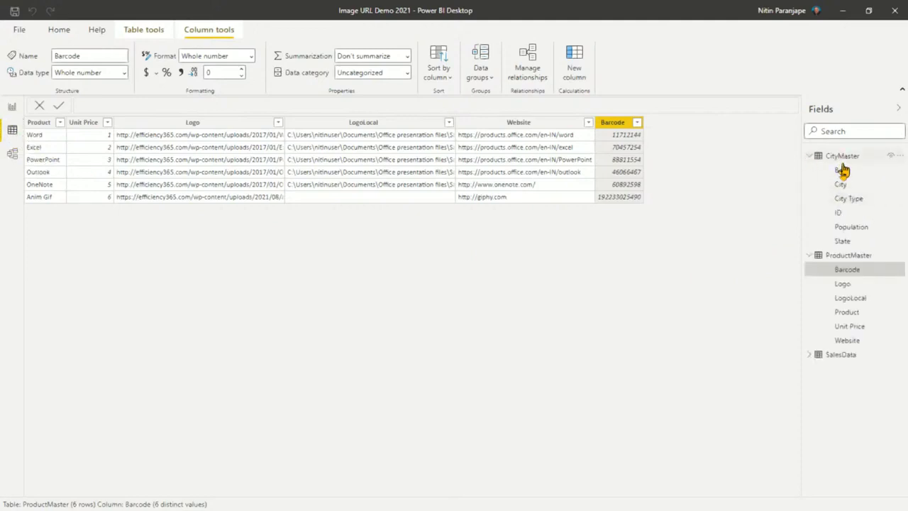
{"action": "left_click", "coordinate": [846, 260]}
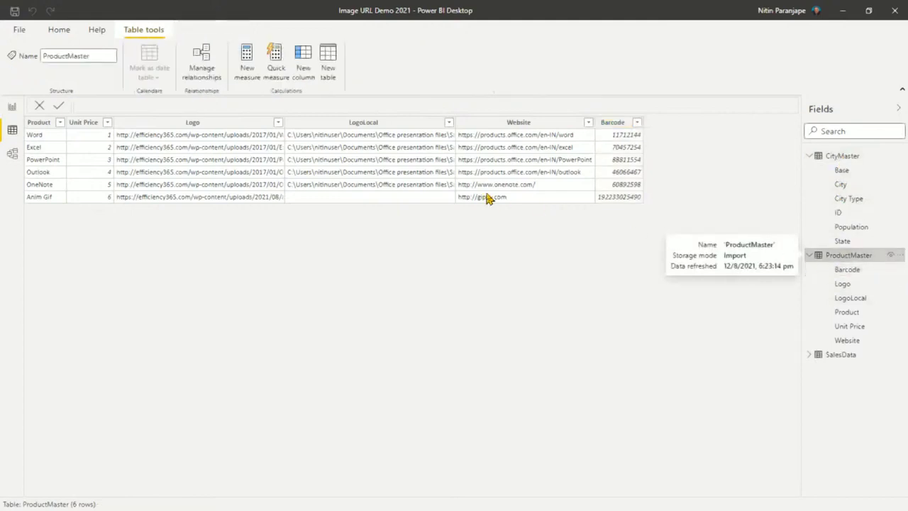
{"action": "left_click", "coordinate": [830, 356]}
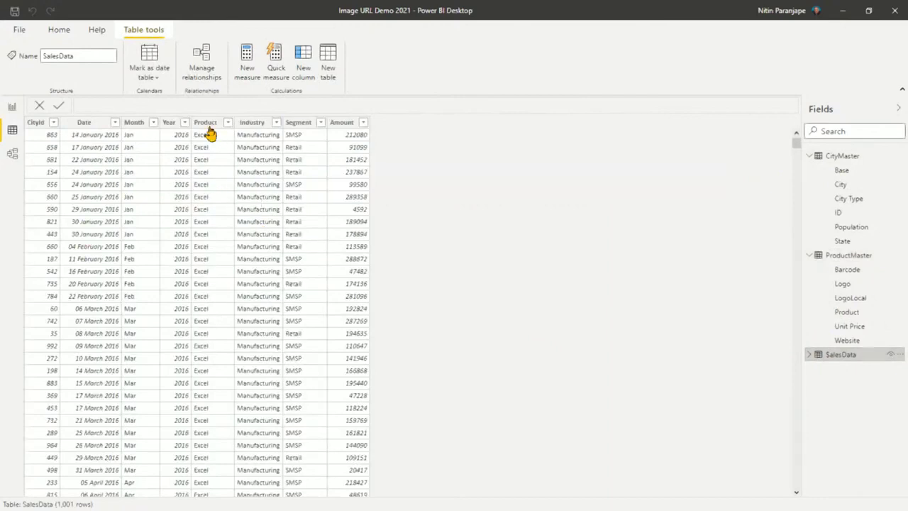
{"action": "left_click", "coordinate": [13, 154]}
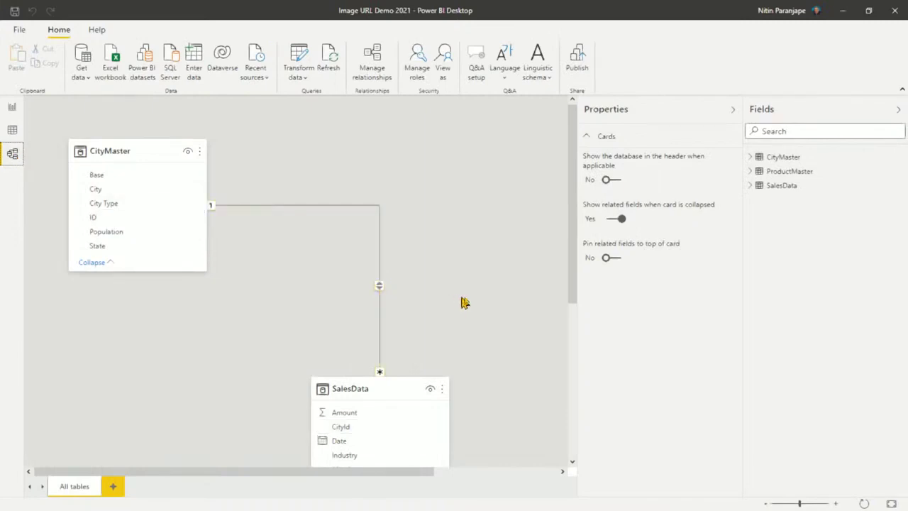
Step: Inspect the SalesData–ProductMaster relationship on Product, then return to SalesData's table rows
{"action": "left_click_drag", "start_coordinate": [571, 298], "coordinate": [567, 449]}
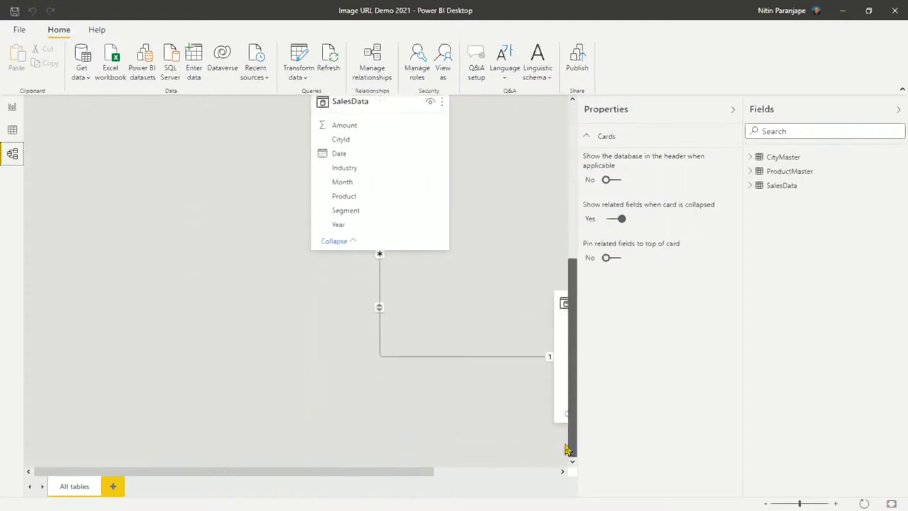
{"action": "left_click_drag", "start_coordinate": [425, 473], "coordinate": [534, 478]}
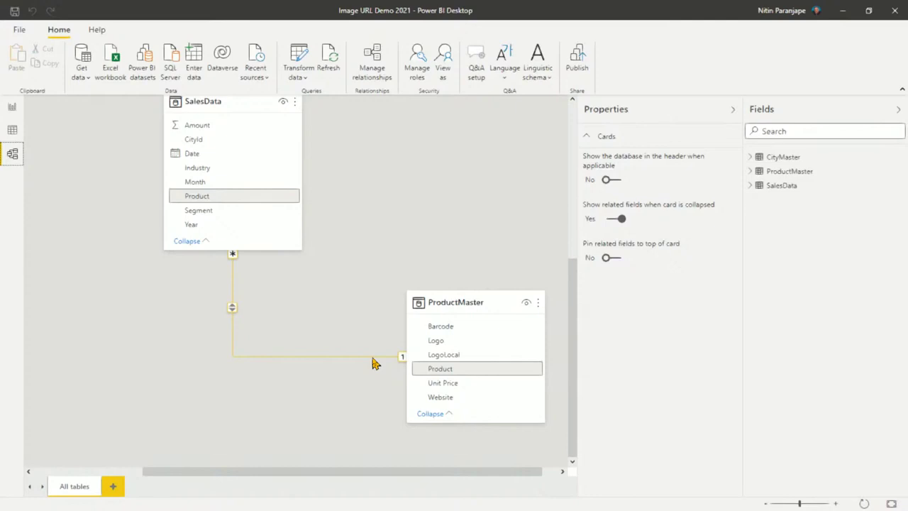
{"action": "left_click", "coordinate": [12, 130]}
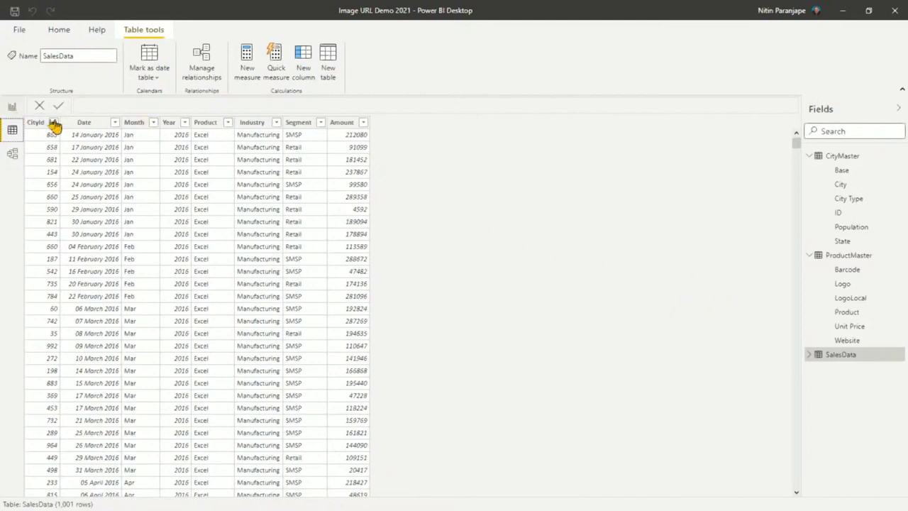
Step: Widen ProductMaster's Logo column and copy its image URL values
{"action": "left_click", "coordinate": [848, 257]}
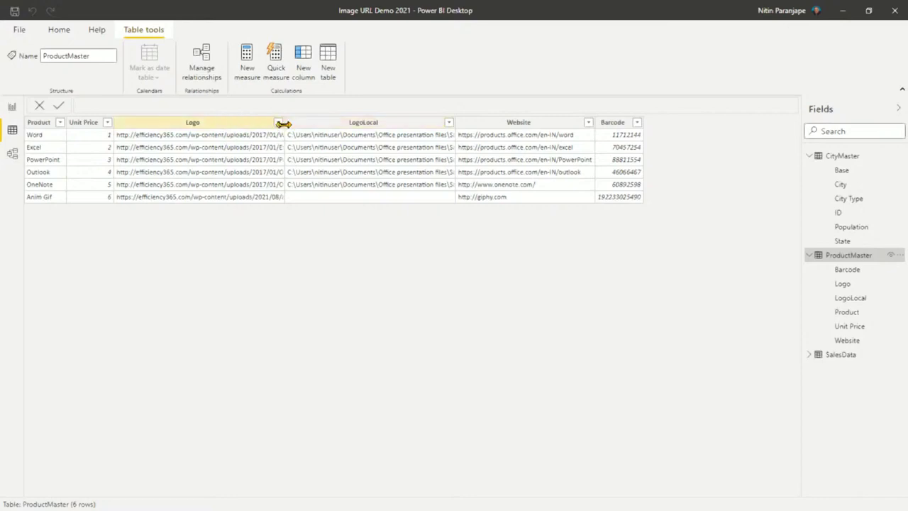
{"action": "mouse_move", "coordinate": [283, 122]}
{"action": "left_mouse_down"}
{"action": "mouse_move", "coordinate": [321, 137]}
{"action": "mouse_move", "coordinate": [320, 145]}
{"action": "left_mouse_up"}
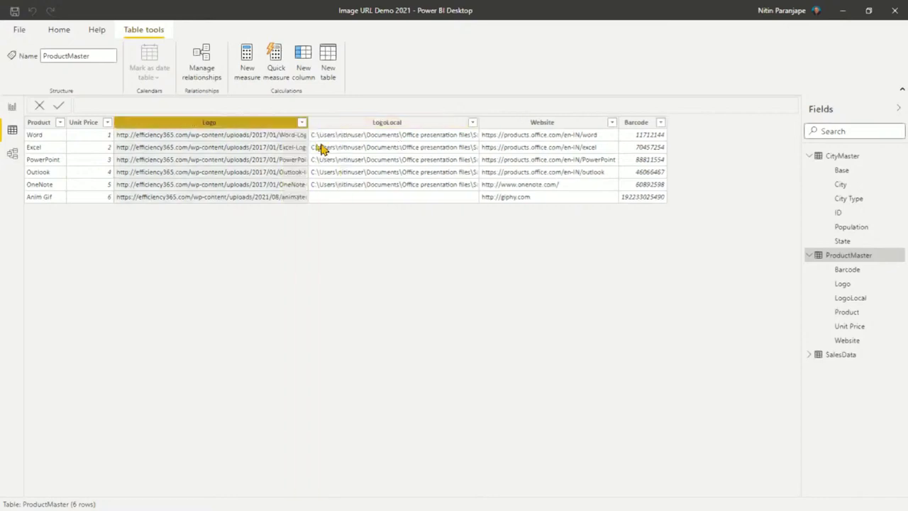
{"action": "right_click", "coordinate": [238, 141]}
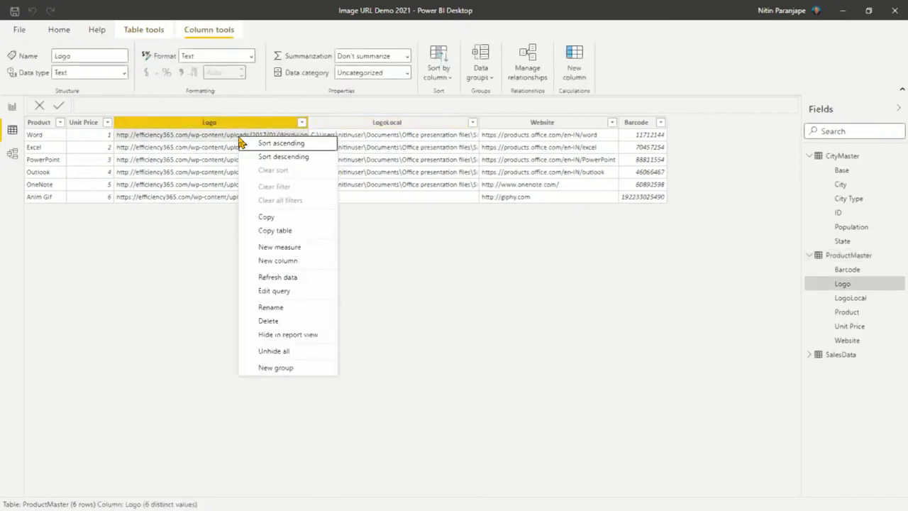
{"action": "left_click", "coordinate": [276, 225]}
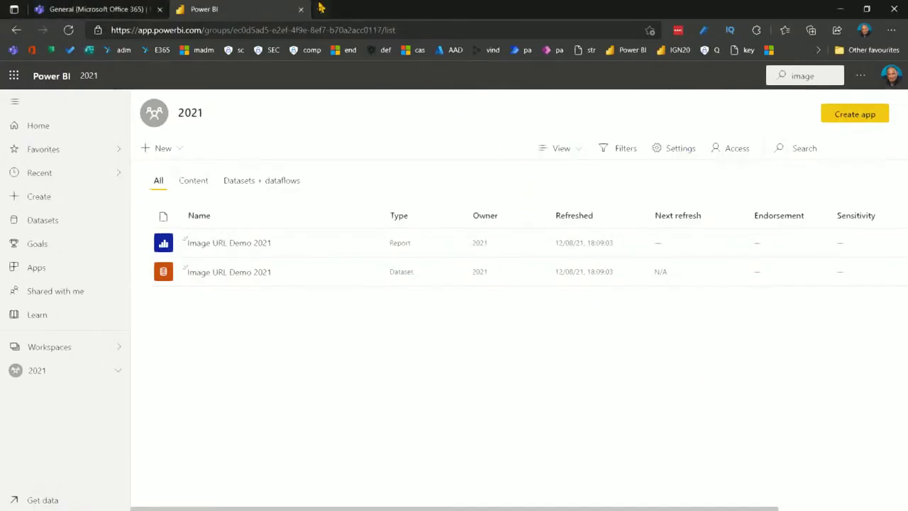
Step: Paste the copied logo URLs into a new Edge tab's address bar
{"action": "left_click", "coordinate": [321, 9]}
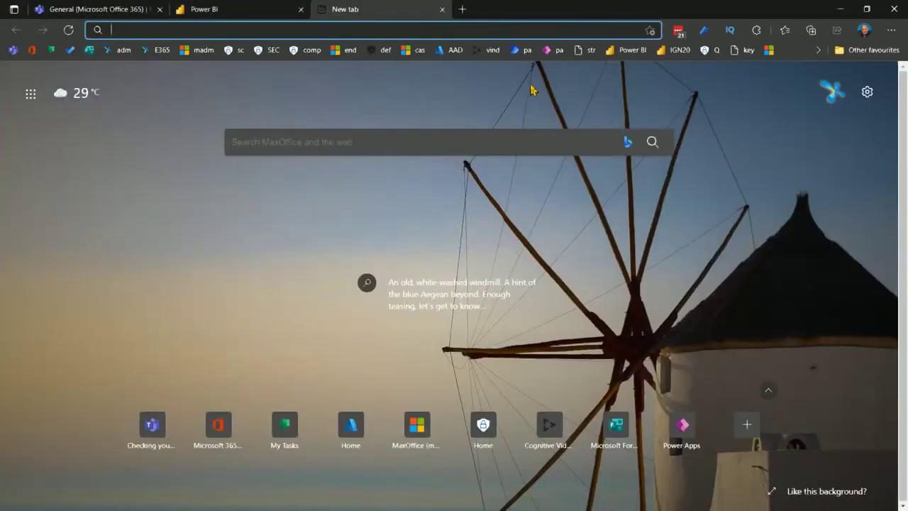
{"action": "key", "text": "ctrl+v"}
{"action": "key", "text": "Return"}
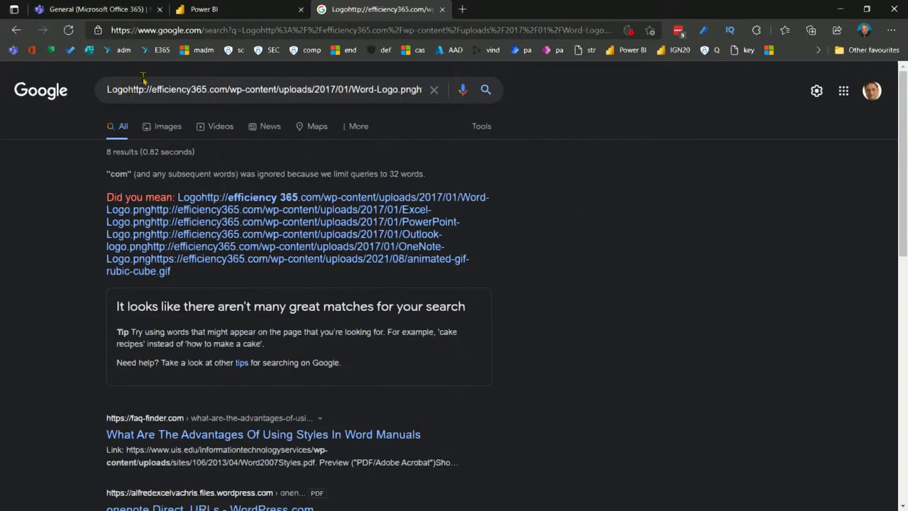
{"action": "left_click", "coordinate": [154, 30]}
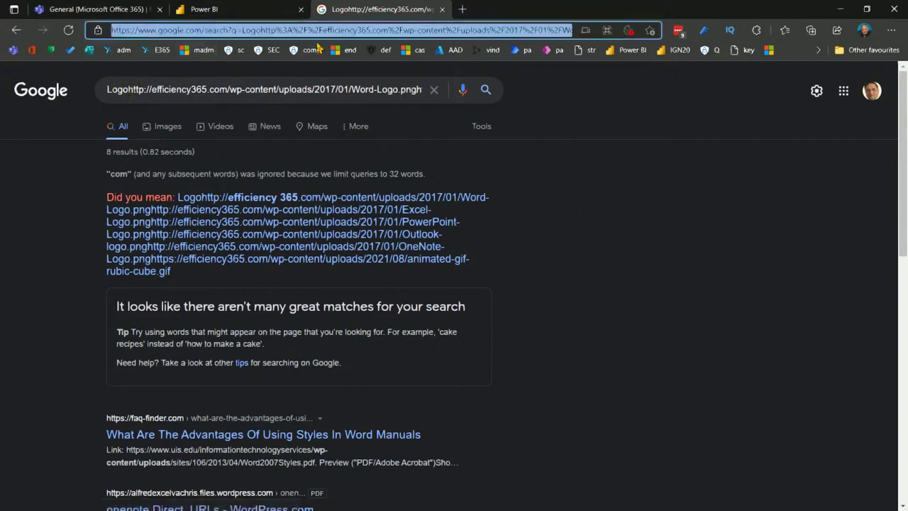
{"action": "key", "text": "ctrl+v"}
Step: Strip the Logo prefix, load the address, then return to Power BI Desktop
{"action": "key", "text": "Home"}
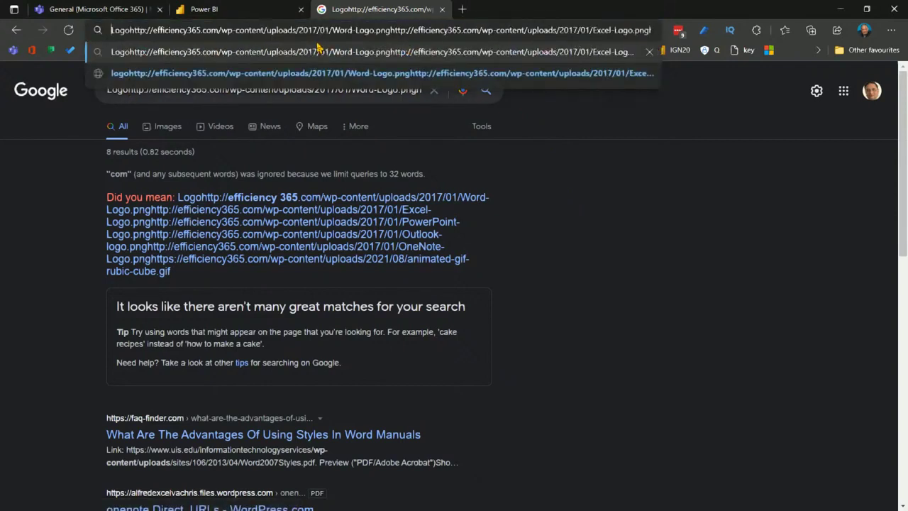
{"action": "key", "text": "Delete"}
{"action": "key", "text": "Delete"}
{"action": "key", "text": "Delete"}
{"action": "key", "text": "Delete"}
{"action": "key", "text": "Delete"}
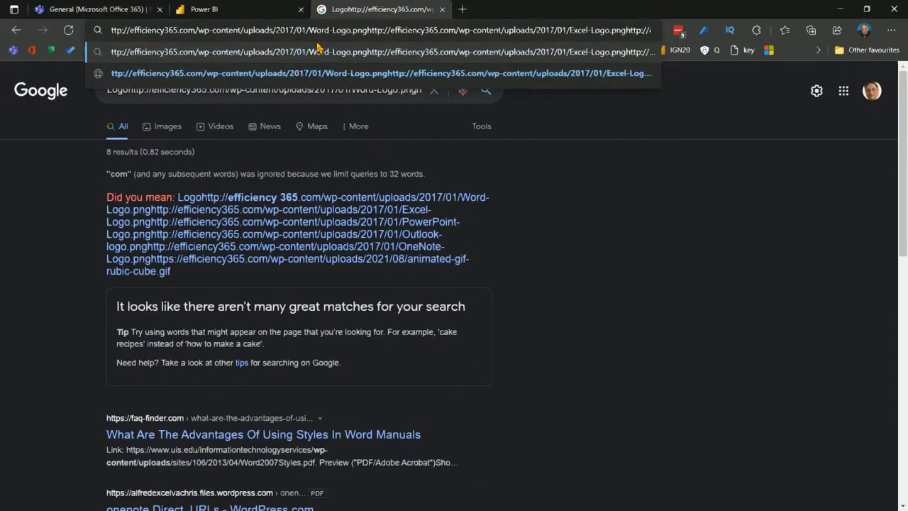
{"action": "key", "text": "Return"}
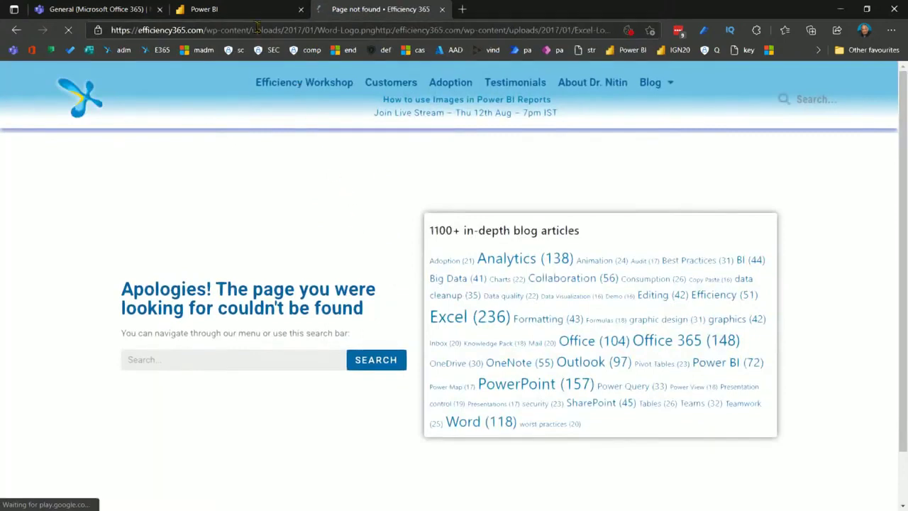
{"action": "key", "text": "ctrl+shift+Tab"}
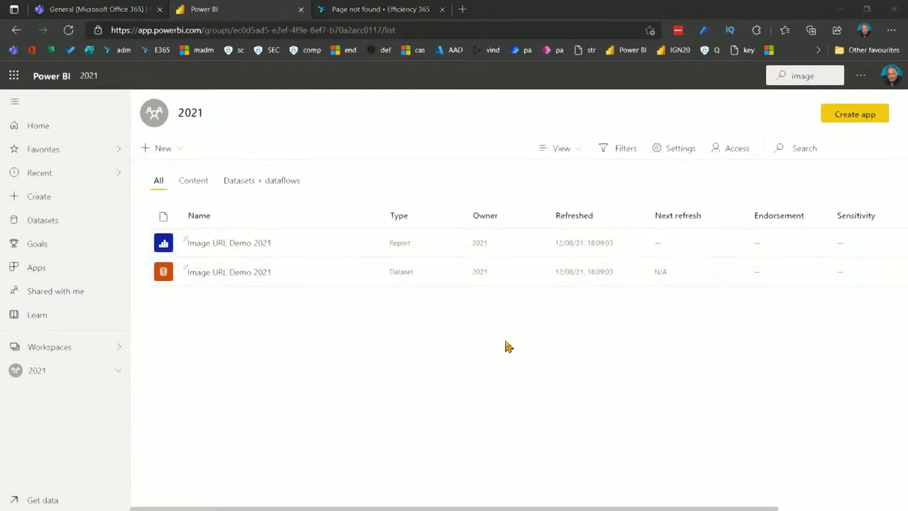
{"action": "key", "text": "alt+Tab"}
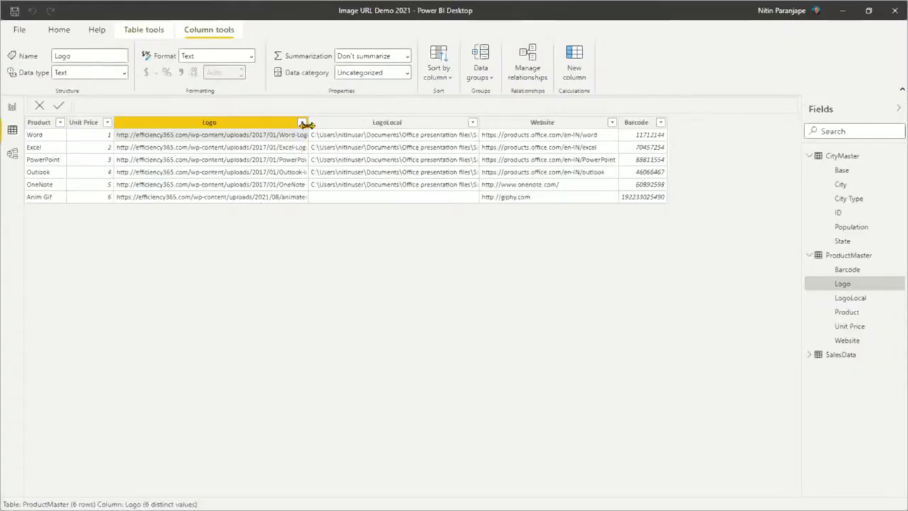
Step: Resize the Logo column, copy its URL values again, and switch to Edge
{"action": "mouse_move", "coordinate": [306, 123]}
{"action": "left_mouse_down"}
{"action": "mouse_move", "coordinate": [409, 137]}
{"action": "mouse_move", "coordinate": [310, 187]}
{"action": "left_mouse_up"}
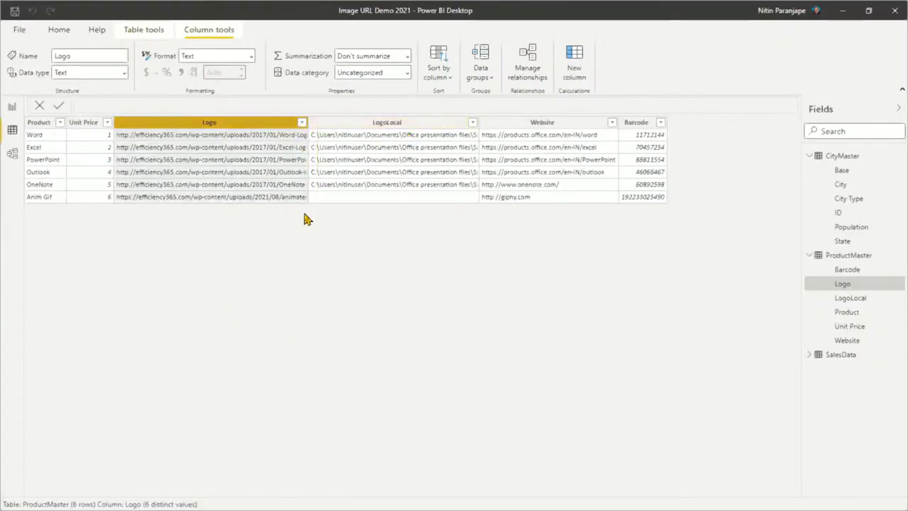
{"action": "right_click", "coordinate": [223, 139]}
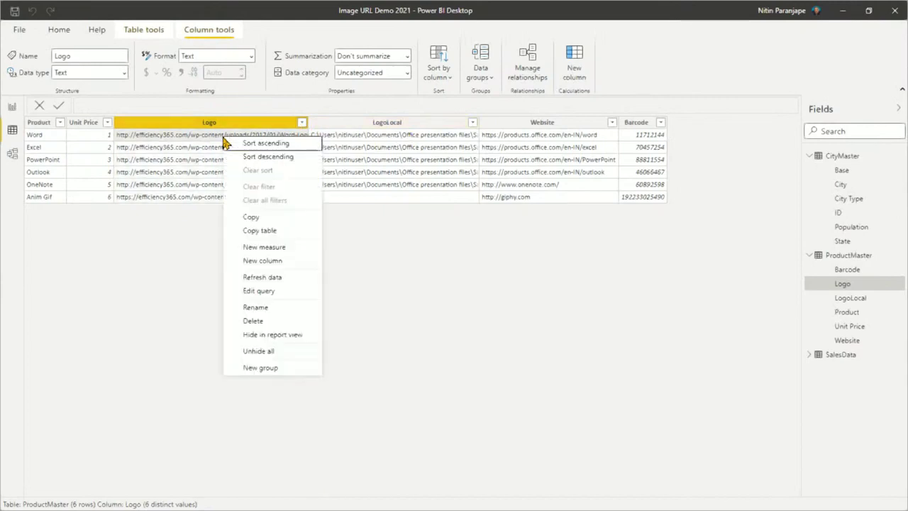
{"action": "left_click", "coordinate": [261, 219]}
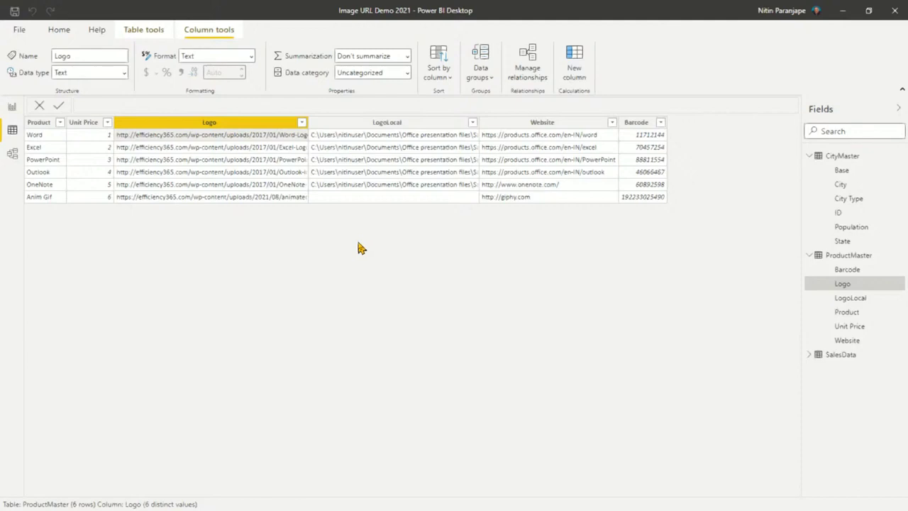
{"action": "right_click", "coordinate": [240, 140]}
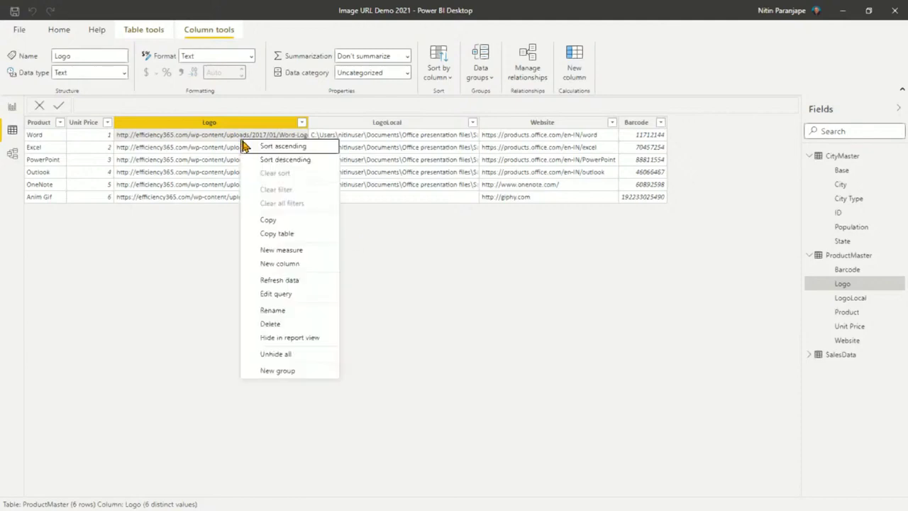
{"action": "left_click", "coordinate": [269, 219]}
{"action": "key", "text": "alt+Tab"}
Step: Trim the pasted address to the Word-Logo.png URL, open the image, then return to Power BI
{"action": "key", "text": "ctrl+l"}
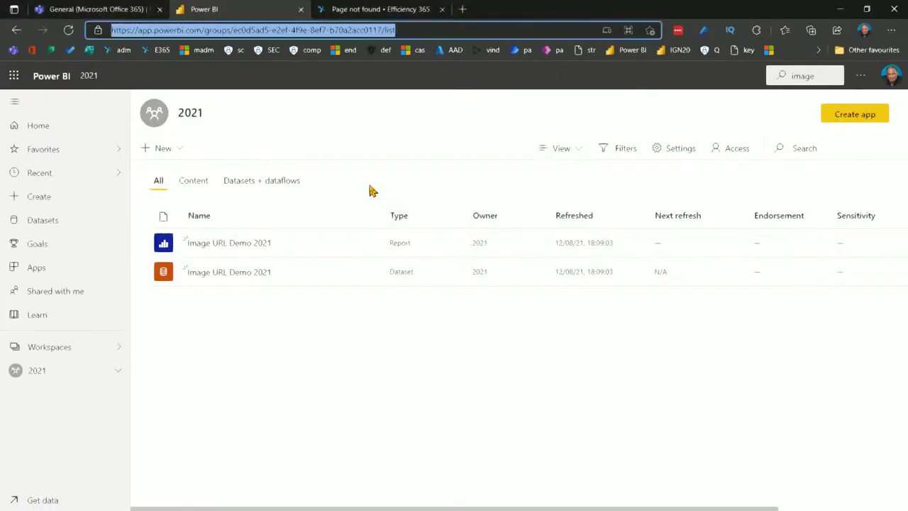
{"action": "key", "text": "ctrl+v"}
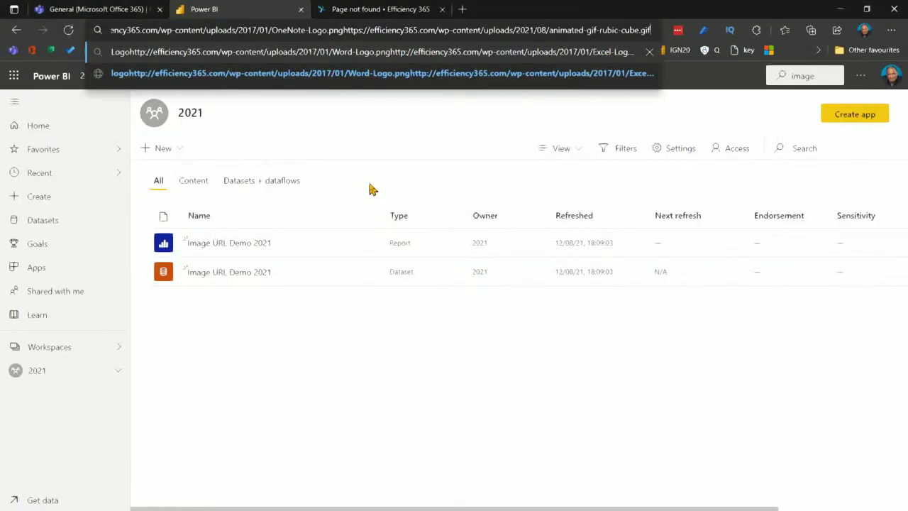
{"action": "key", "text": "Home"}
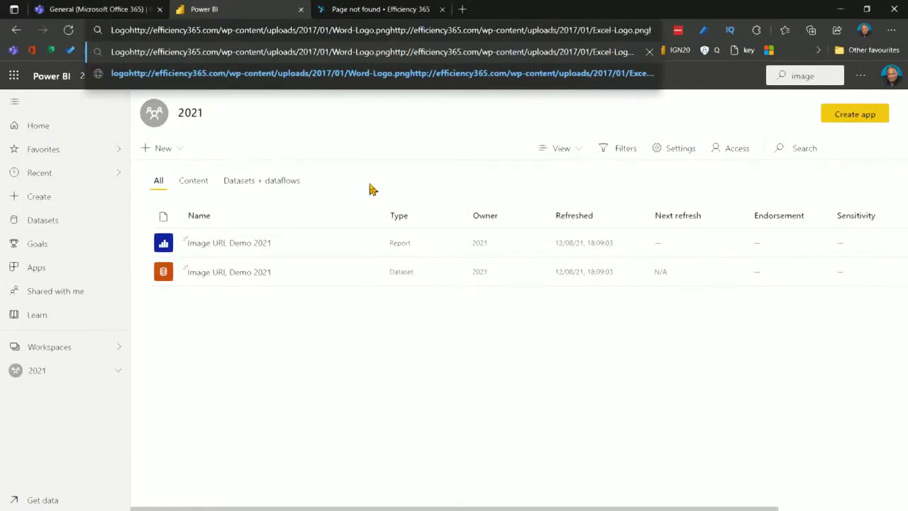
{"action": "key", "text": "shift+Right"}
{"action": "key", "text": "shift+Right"}
{"action": "key", "text": "shift+Right"}
{"action": "key", "text": "Delete"}
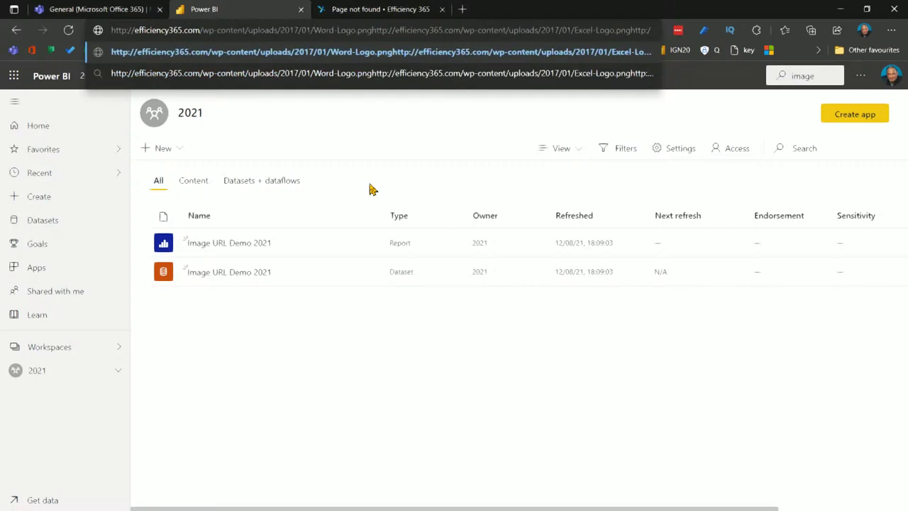
{"action": "key", "text": "ctrl+a"}
{"action": "key", "text": "Delete"}
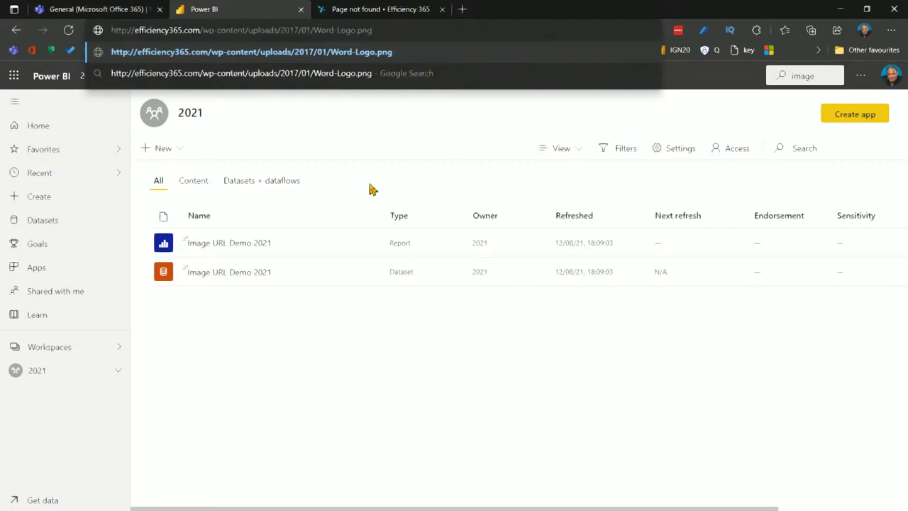
{"action": "key", "text": "Return"}
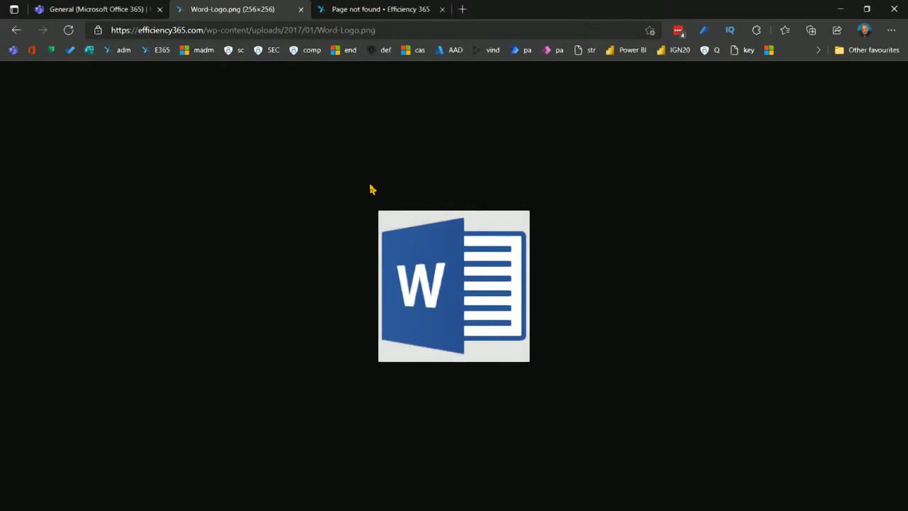
{"action": "key", "text": "alt+Tab"}
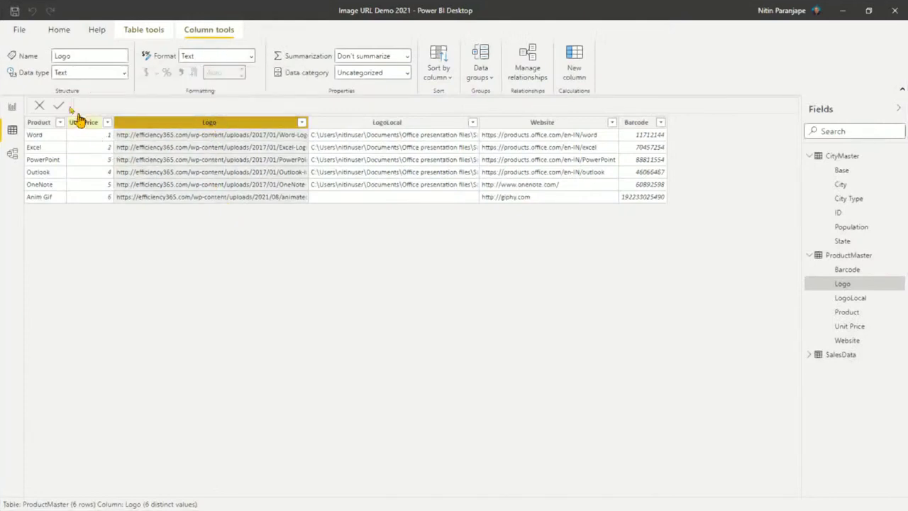
Step: Add an enlarged empty matrix visual to the Page 1 report canvas
{"action": "left_click", "coordinate": [12, 107]}
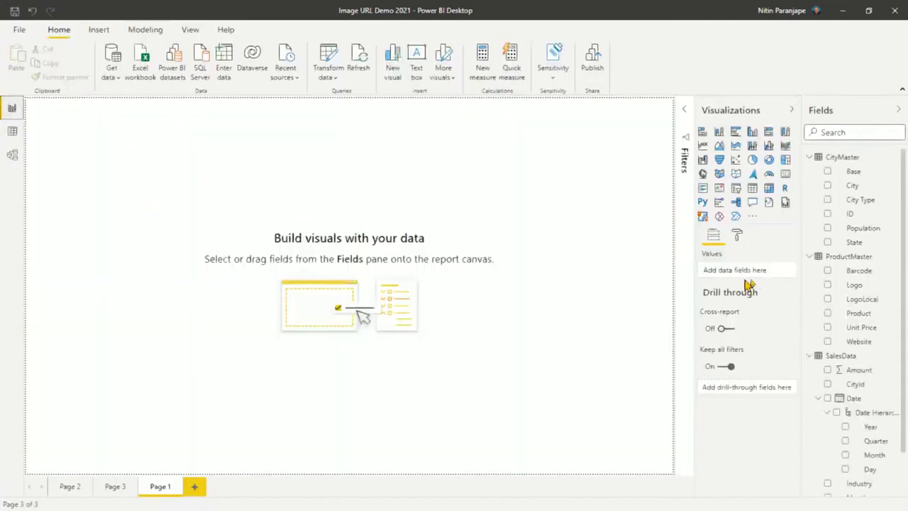
{"action": "left_click", "coordinate": [768, 188]}
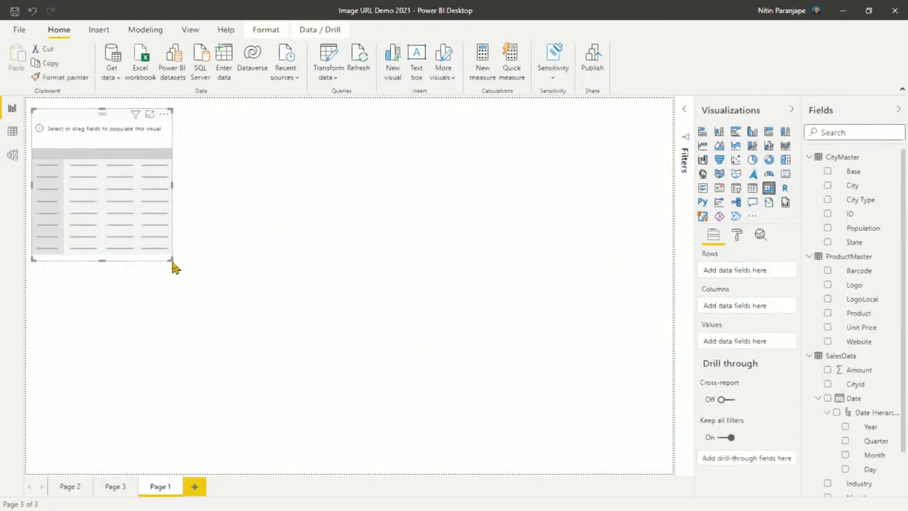
{"action": "left_click_drag", "start_coordinate": [172, 260], "coordinate": [448, 441]}
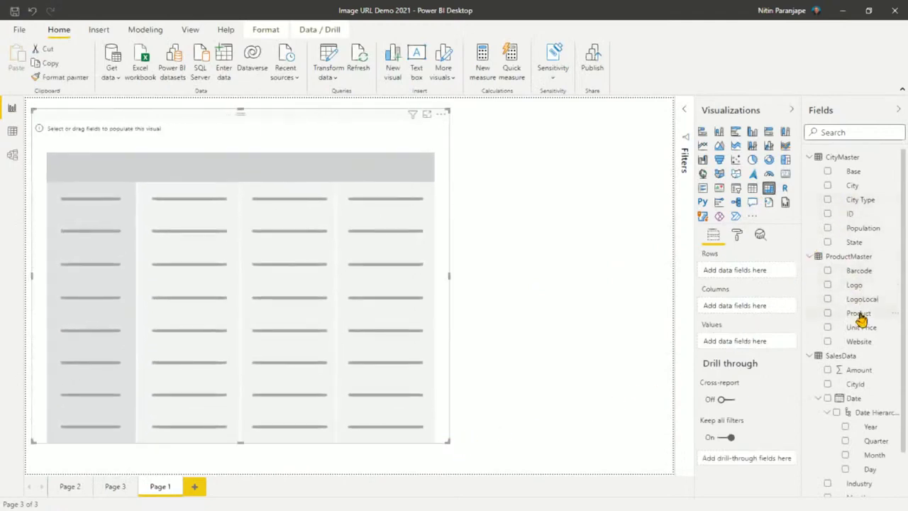
Step: Fill the matrix with Logo as its only rows and summed Amount as values
{"action": "left_click_drag", "start_coordinate": [861, 320], "coordinate": [752, 273]}
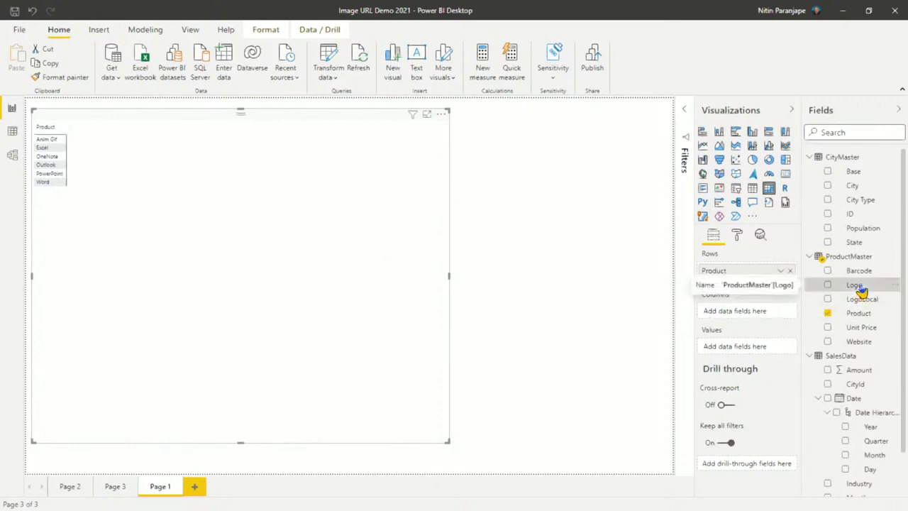
{"action": "left_click_drag", "start_coordinate": [855, 286], "coordinate": [763, 286]}
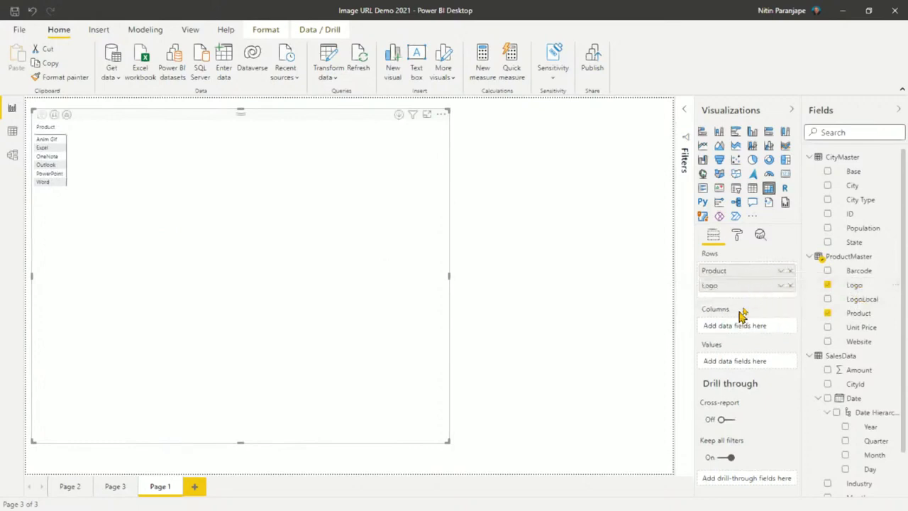
{"action": "left_click", "coordinate": [789, 270]}
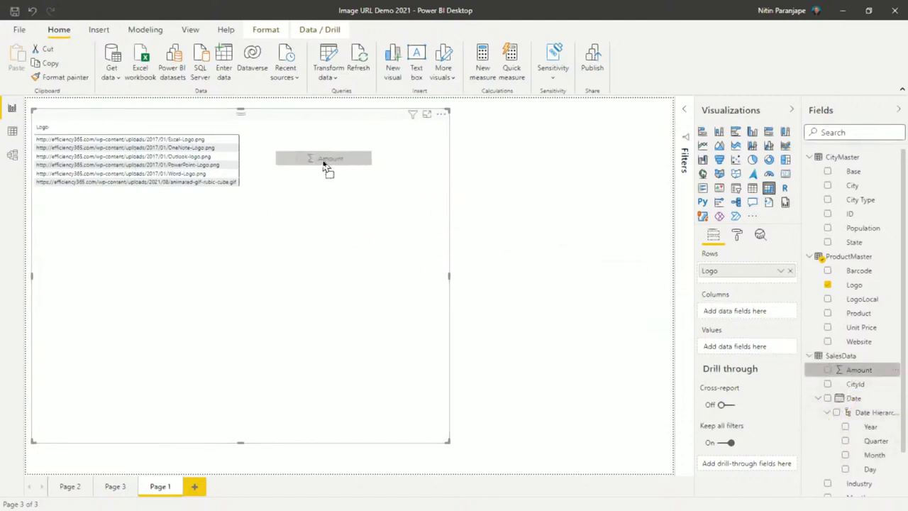
{"action": "left_click_drag", "start_coordinate": [851, 378], "coordinate": [323, 163]}
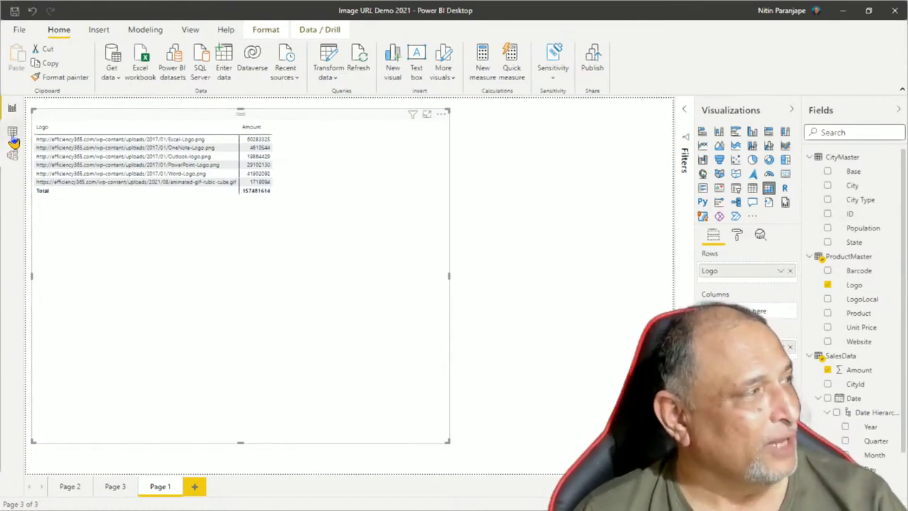
Step: In Data view, set ProductMaster's Logo column data category to Image URL
{"action": "left_click", "coordinate": [12, 134]}
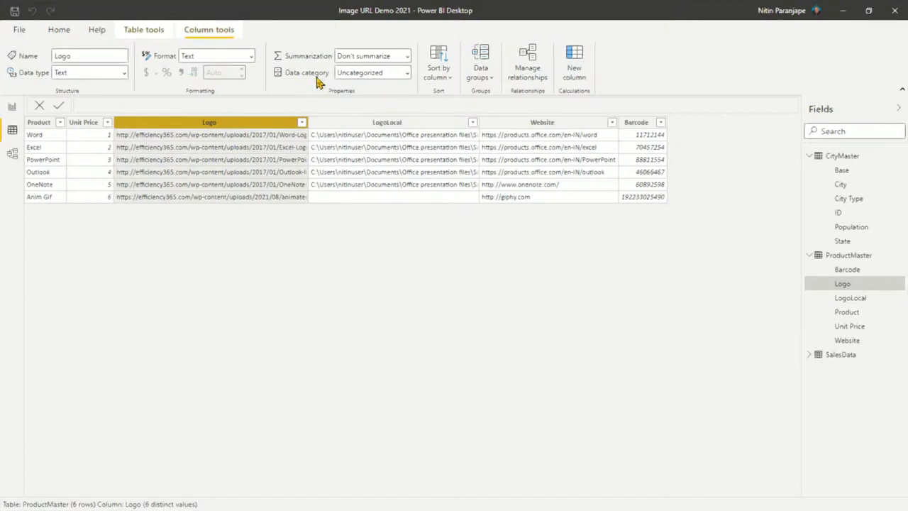
{"action": "left_click", "coordinate": [407, 73]}
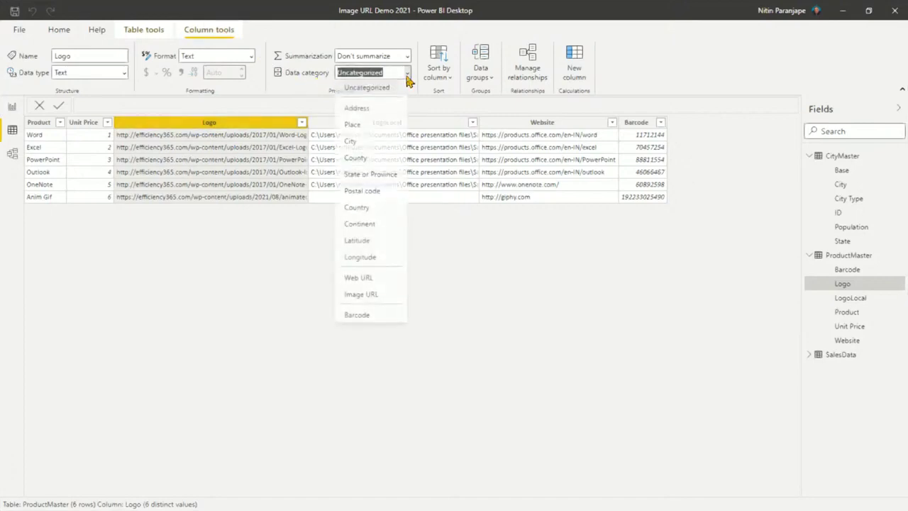
{"action": "left_click", "coordinate": [382, 299]}
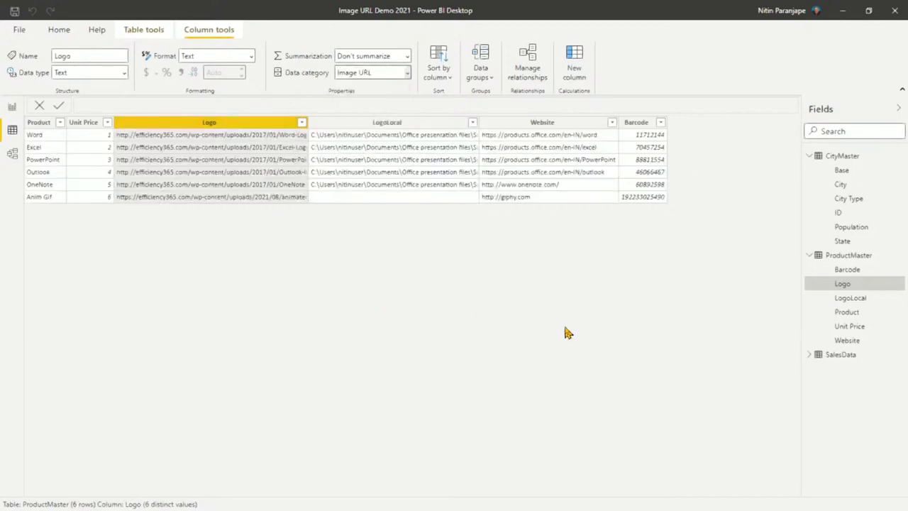
{"action": "left_click", "coordinate": [544, 126]}
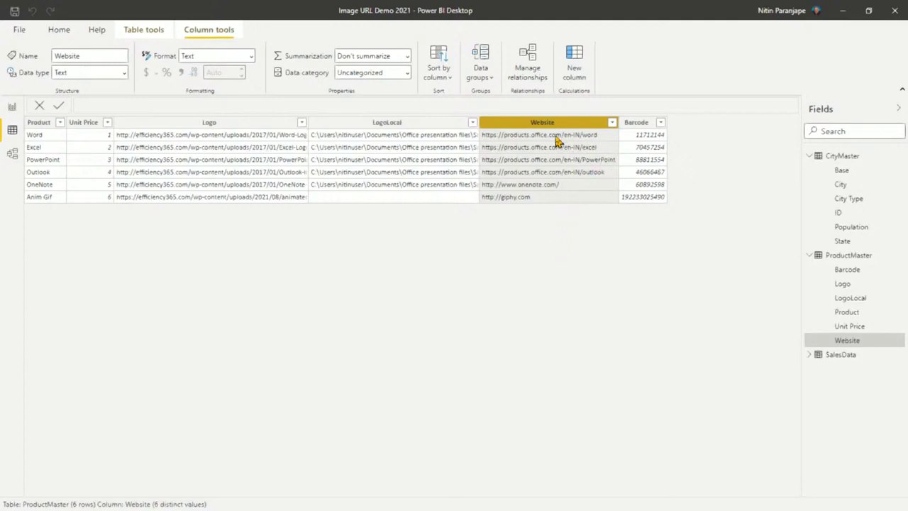
Step: Set the Website column's data category to Web URL and Barcode's to Barcode
{"action": "left_click", "coordinate": [409, 75]}
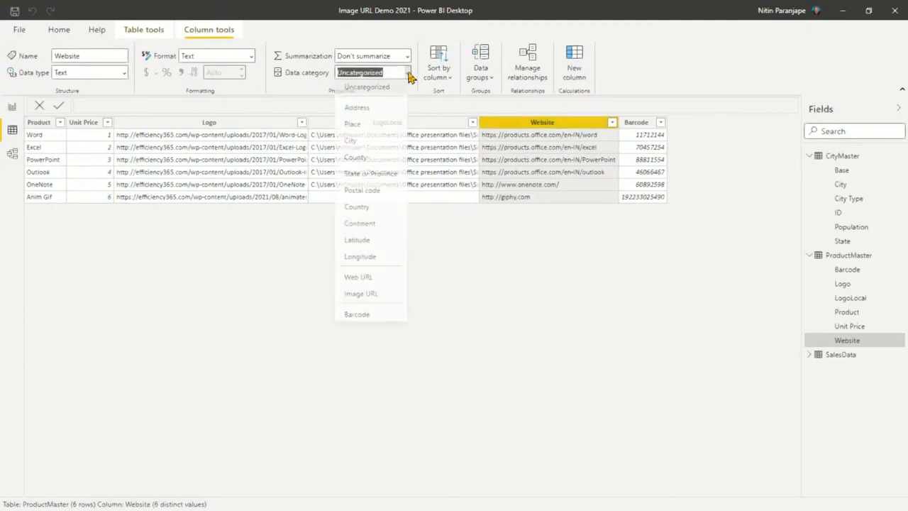
{"action": "left_click", "coordinate": [375, 279]}
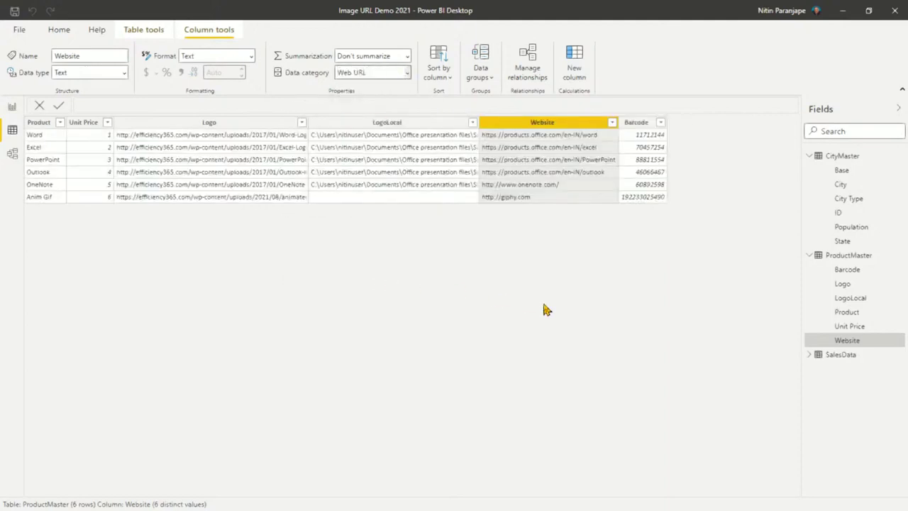
{"action": "left_click", "coordinate": [628, 125]}
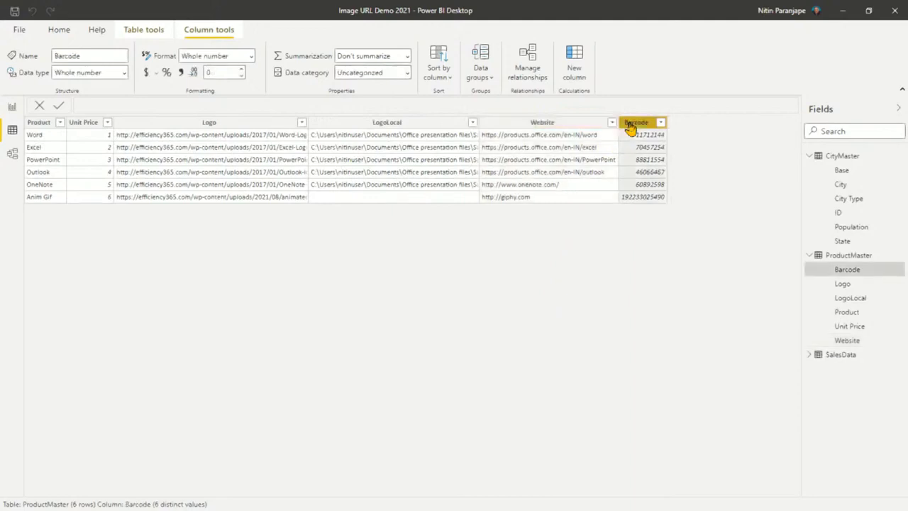
{"action": "left_click", "coordinate": [407, 74]}
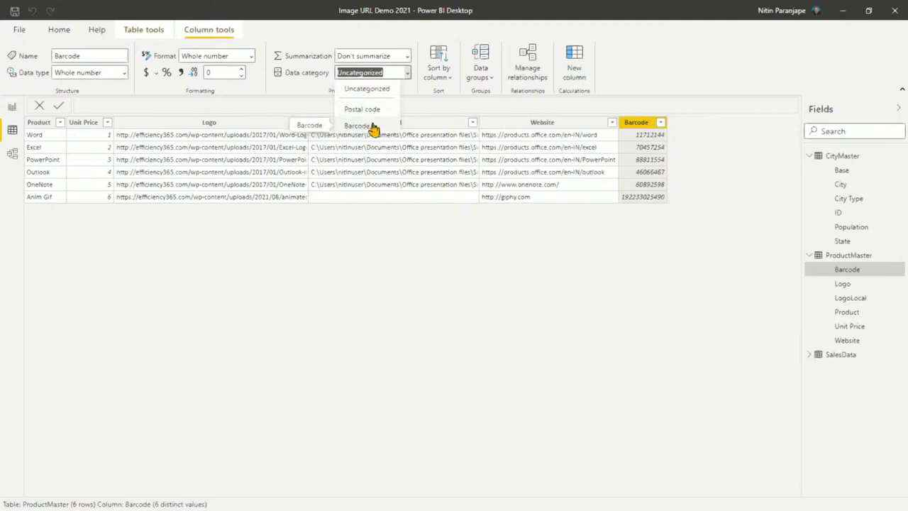
{"action": "left_click", "coordinate": [372, 128]}
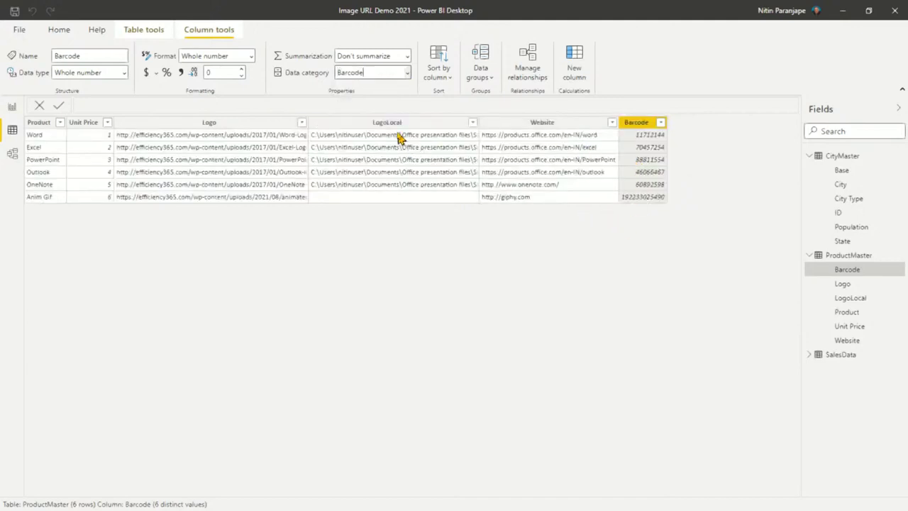
Step: Check the logo images in the Page 1 matrix and narrow the visual to fit them
{"action": "left_click", "coordinate": [12, 110]}
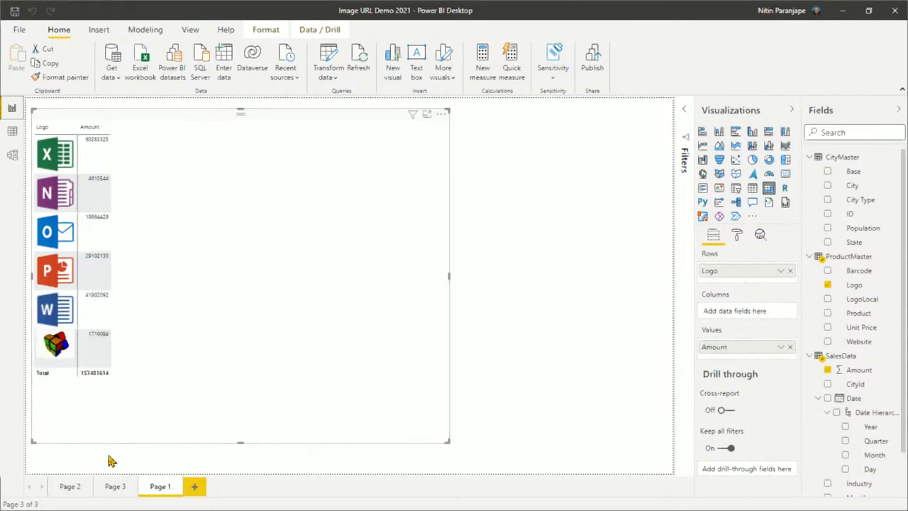
{"action": "left_click", "coordinate": [12, 131]}
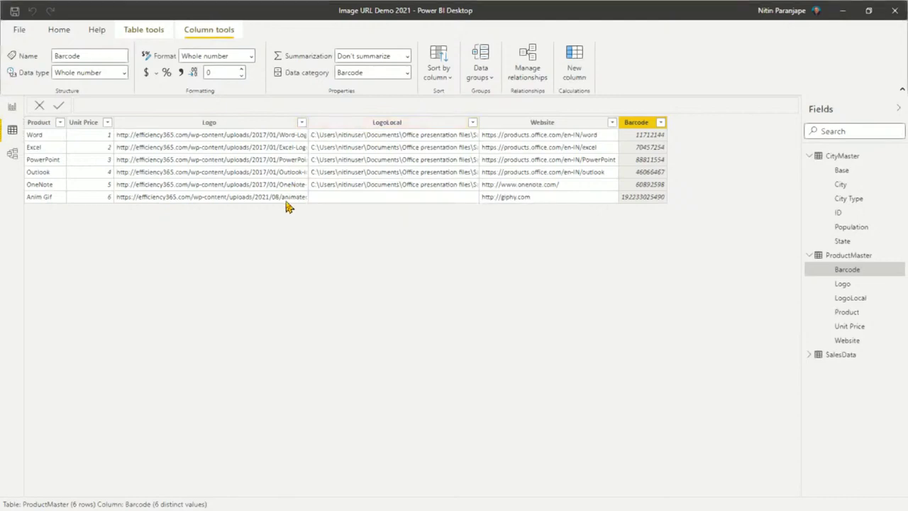
{"action": "left_click", "coordinate": [13, 107]}
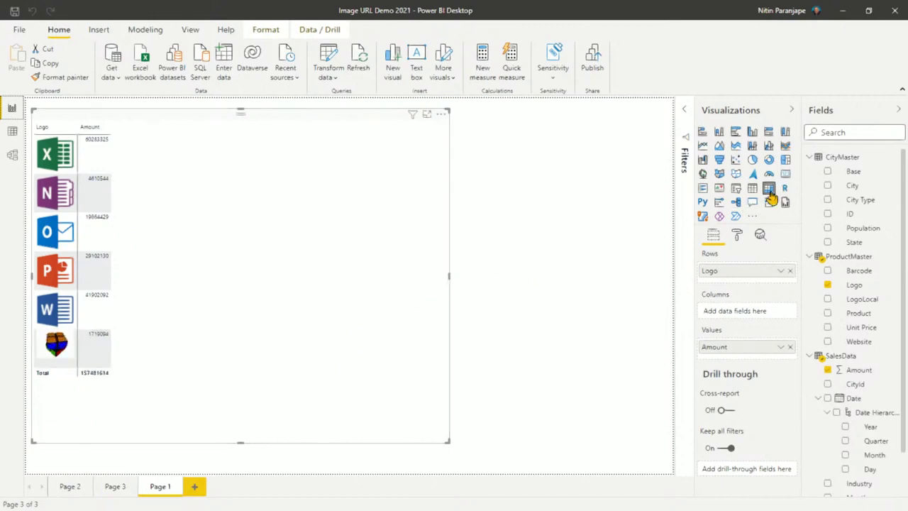
{"action": "mouse_move", "coordinate": [449, 277]}
{"action": "left_mouse_down"}
{"action": "mouse_move", "coordinate": [154, 297]}
{"action": "mouse_move", "coordinate": [153, 287]}
{"action": "left_mouse_up"}
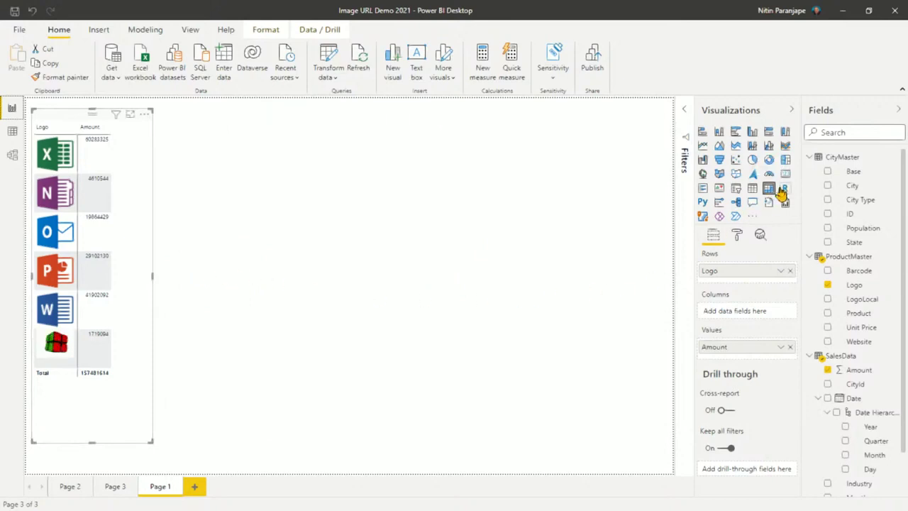
Step: Add a new visual holding the Logo field as a multi-row card
{"action": "left_click", "coordinate": [581, 212]}
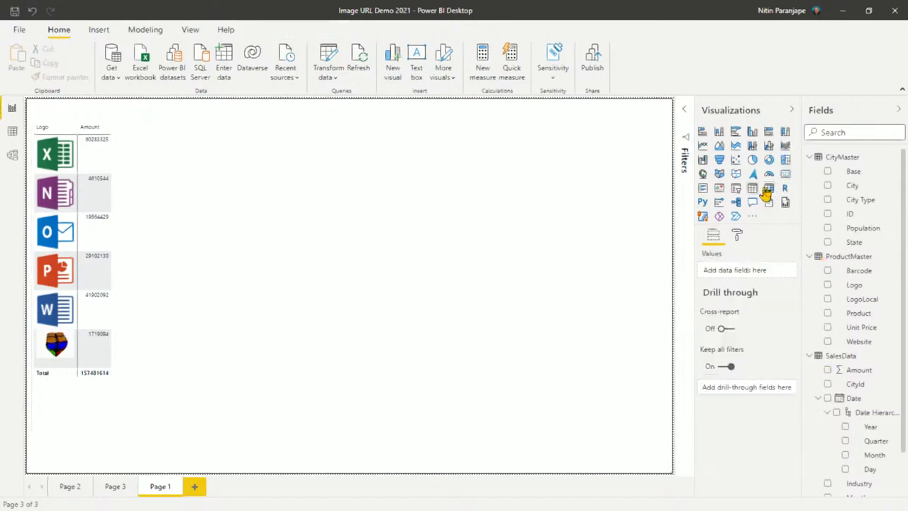
{"action": "left_click", "coordinate": [785, 175]}
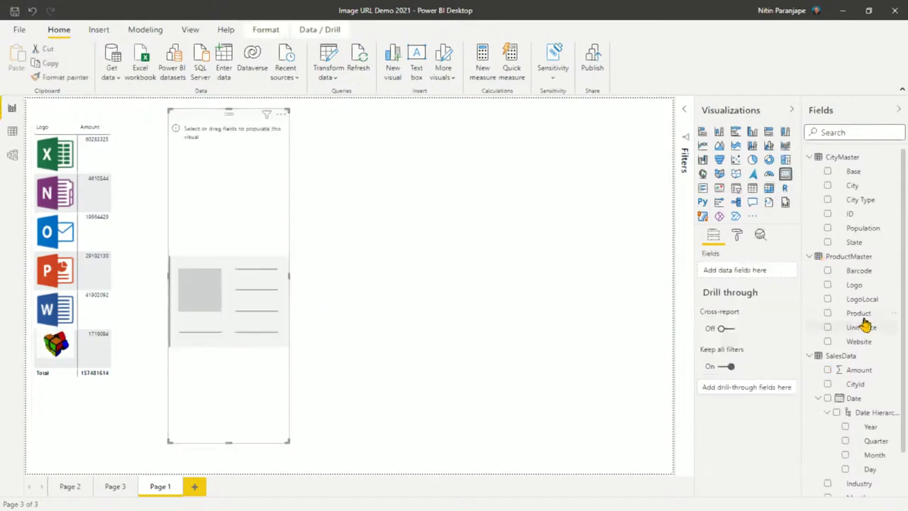
{"action": "mouse_move", "coordinate": [854, 284]}
{"action": "left_mouse_down"}
{"action": "mouse_move", "coordinate": [241, 254]}
{"action": "mouse_move", "coordinate": [248, 281]}
{"action": "left_mouse_up"}
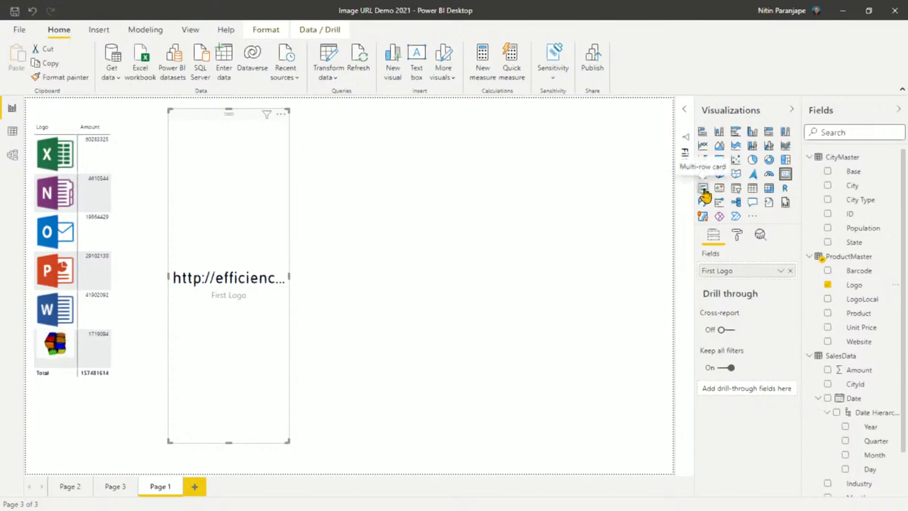
{"action": "left_click", "coordinate": [703, 189]}
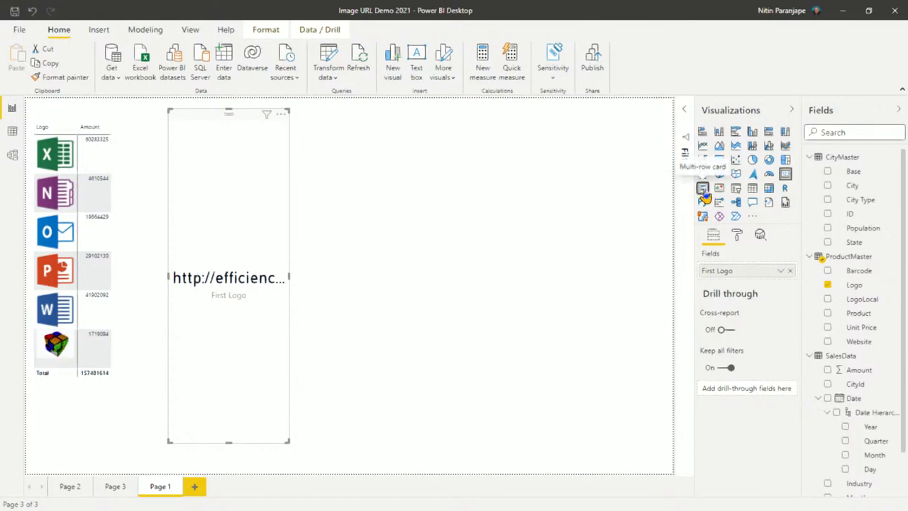
Step: Widen the multi-row logo card, then delete it
{"action": "left_click", "coordinate": [295, 281]}
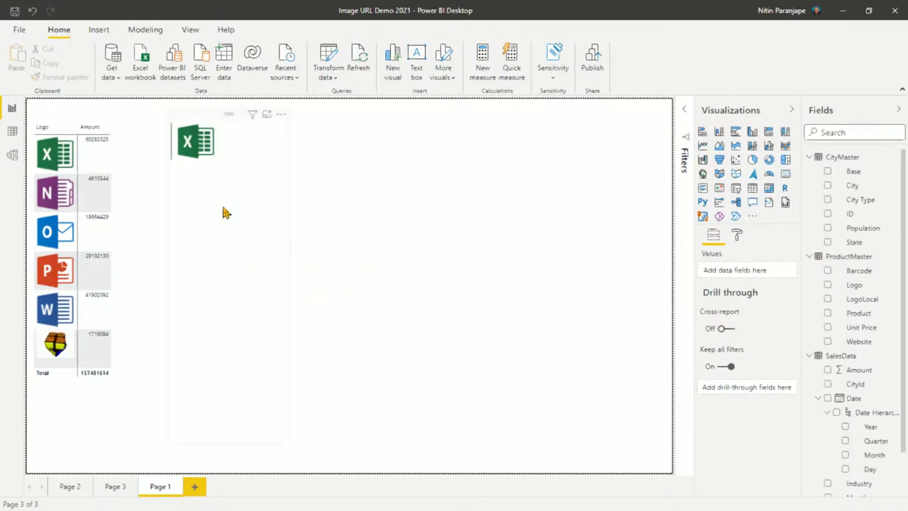
{"action": "left_click", "coordinate": [281, 237]}
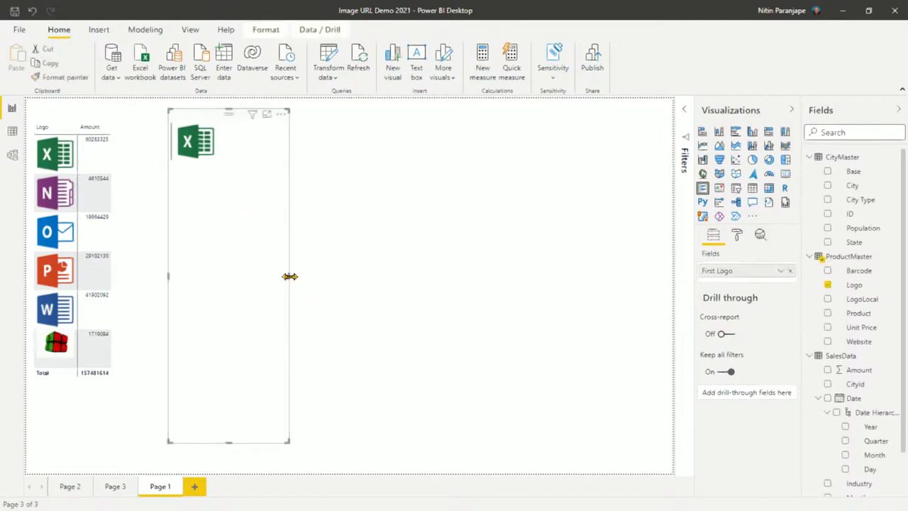
{"action": "left_click_drag", "start_coordinate": [289, 275], "coordinate": [504, 298]}
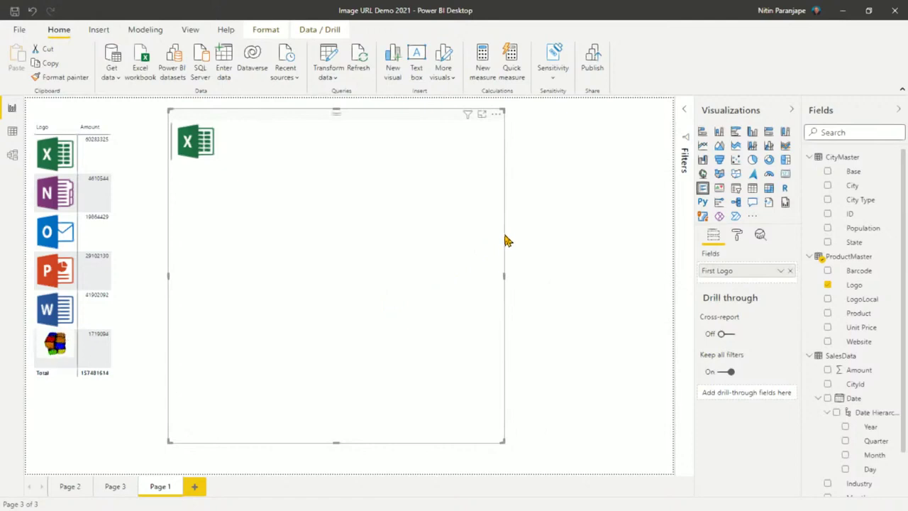
{"action": "key", "text": "Delete"}
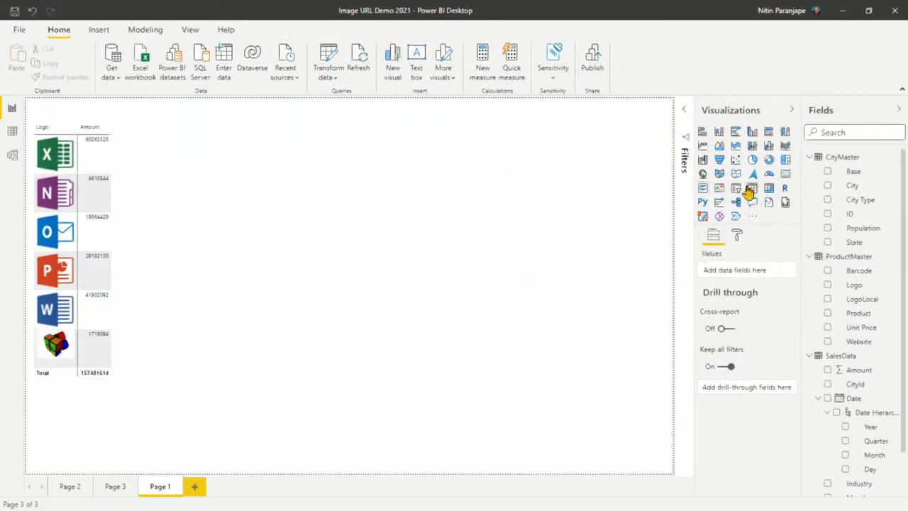
Step: Add a second table visual containing only the ProductMaster Logo field
{"action": "left_click", "coordinate": [751, 188]}
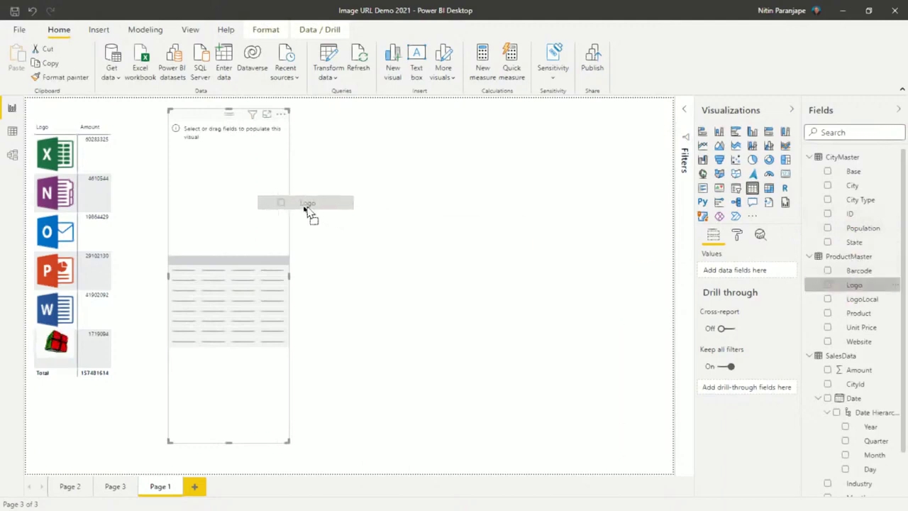
{"action": "left_click_drag", "start_coordinate": [853, 295], "coordinate": [234, 215]}
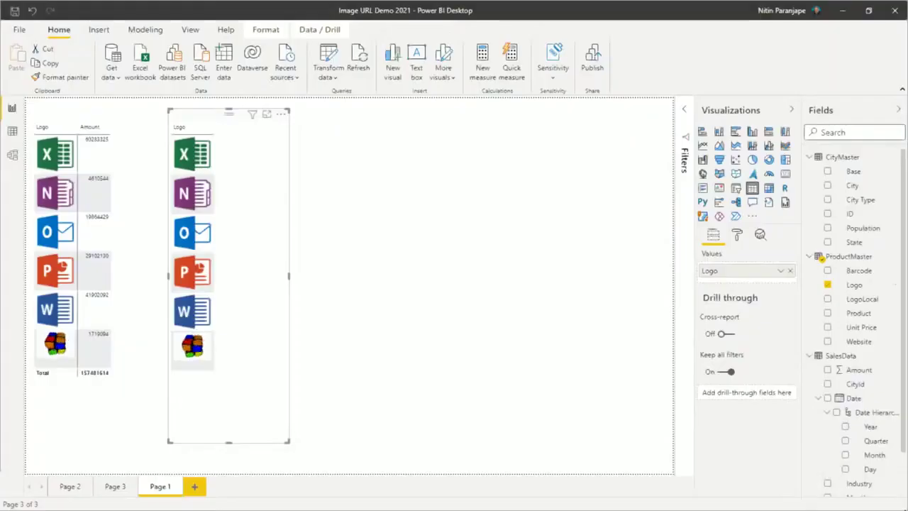
{"action": "left_click", "coordinate": [383, 182]}
{"action": "left_click", "coordinate": [99, 31]}
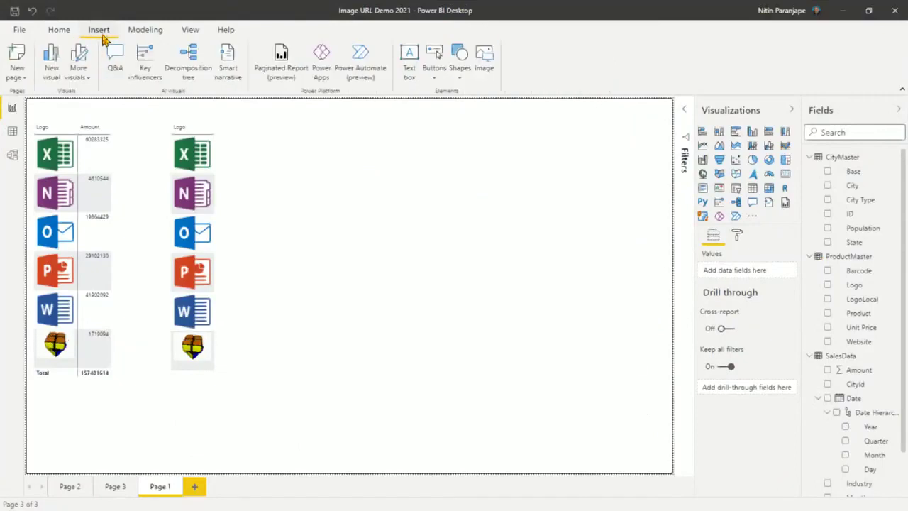
Step: Insert the screenshot 21-08-12-0000.png from Pictures > snagit > 2021-07 onto Page 1
{"action": "left_click", "coordinate": [484, 63]}
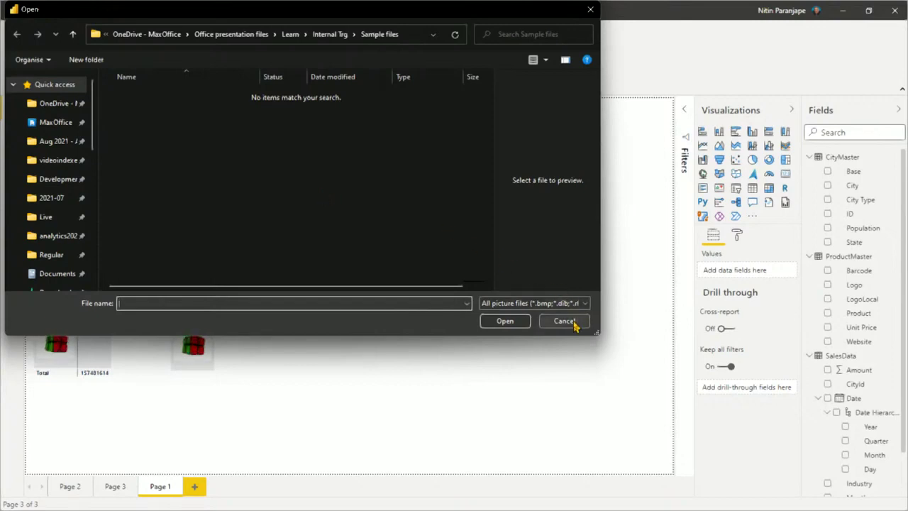
{"action": "left_click", "coordinate": [62, 199]}
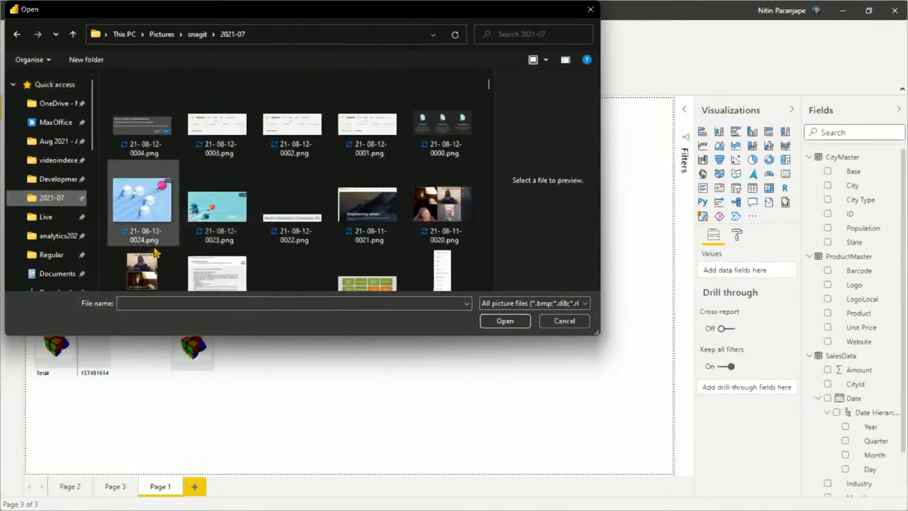
{"action": "double_click", "coordinate": [439, 130]}
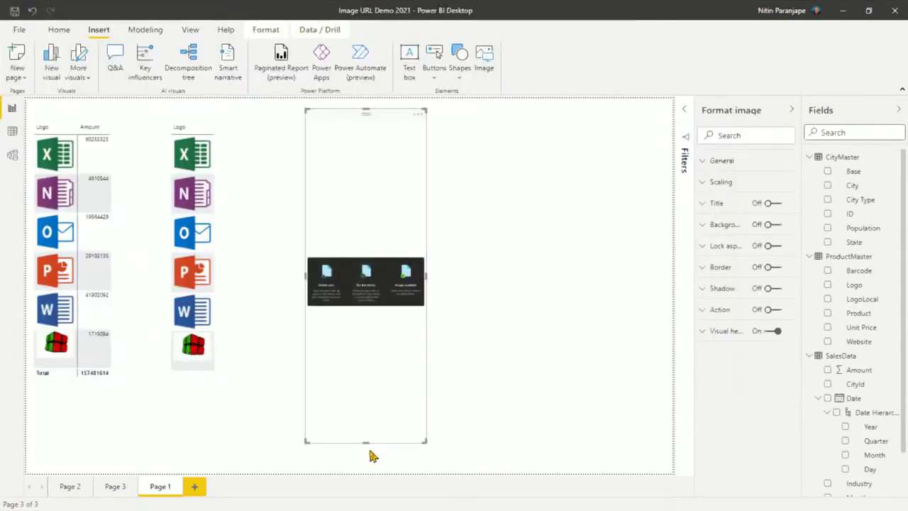
Step: Shrink the picture's frame and turn on its Action setting
{"action": "mouse_move", "coordinate": [366, 442]}
{"action": "left_mouse_down"}
{"action": "mouse_move", "coordinate": [388, 189]}
{"action": "mouse_move", "coordinate": [348, 182]}
{"action": "left_mouse_up"}
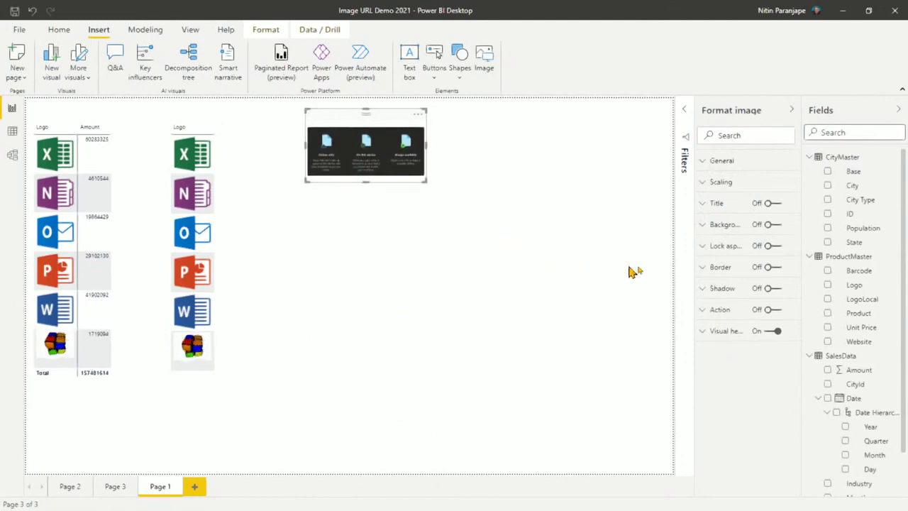
{"action": "left_click", "coordinate": [705, 311]}
{"action": "left_click", "coordinate": [771, 309]}
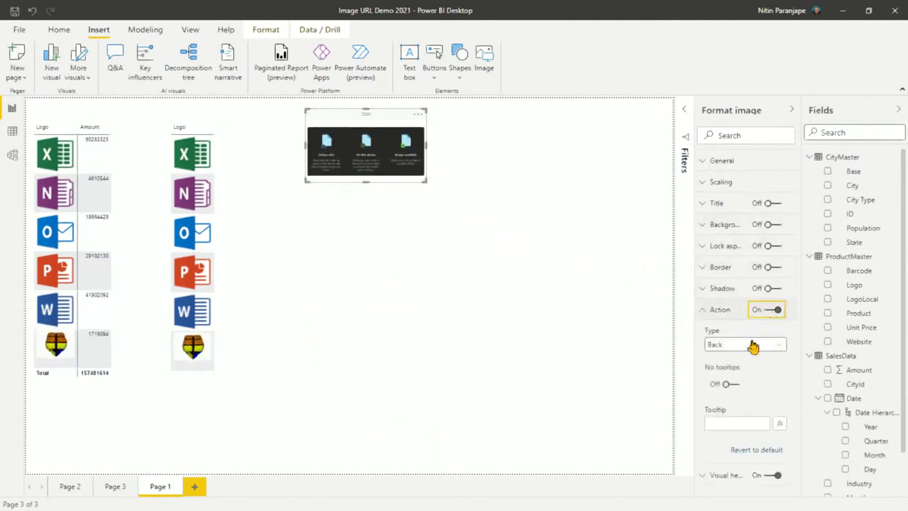
Step: Browse the action Type list, leave it on Back, and delete the picture
{"action": "left_click", "coordinate": [753, 345]}
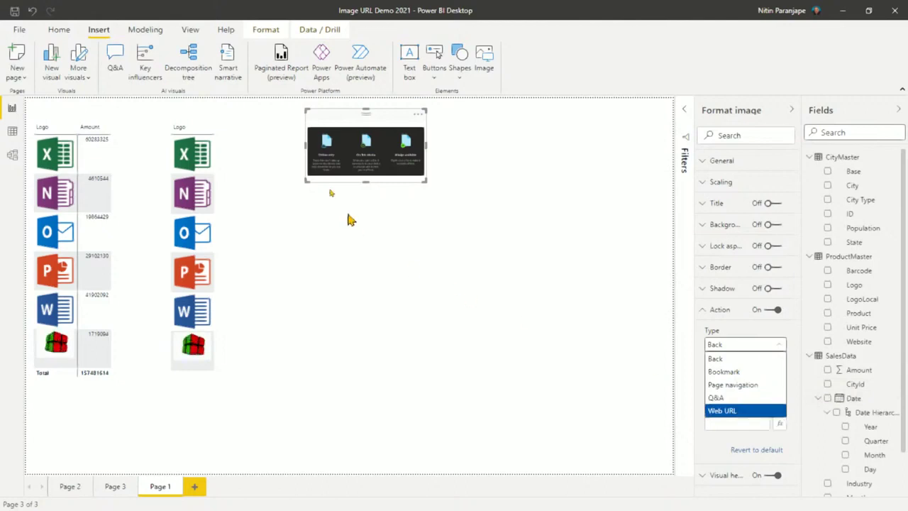
{"action": "left_click", "coordinate": [376, 175]}
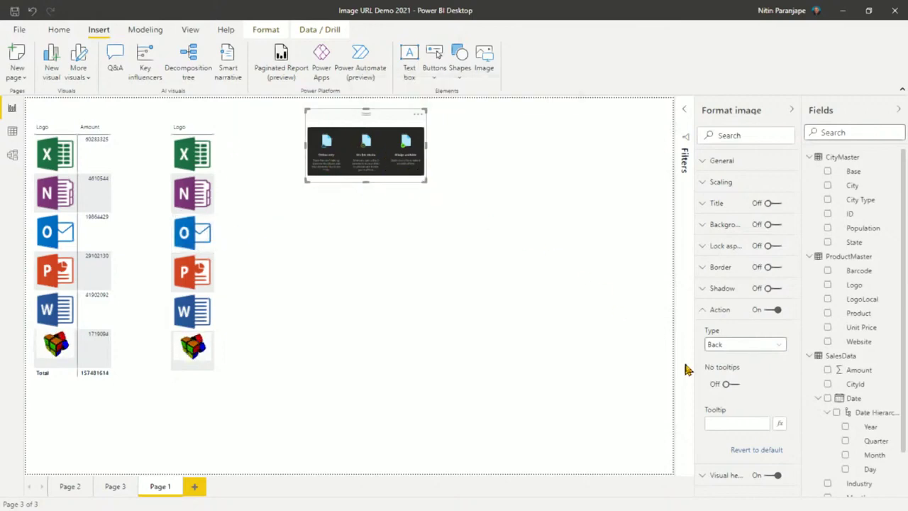
{"action": "left_click", "coordinate": [740, 345]}
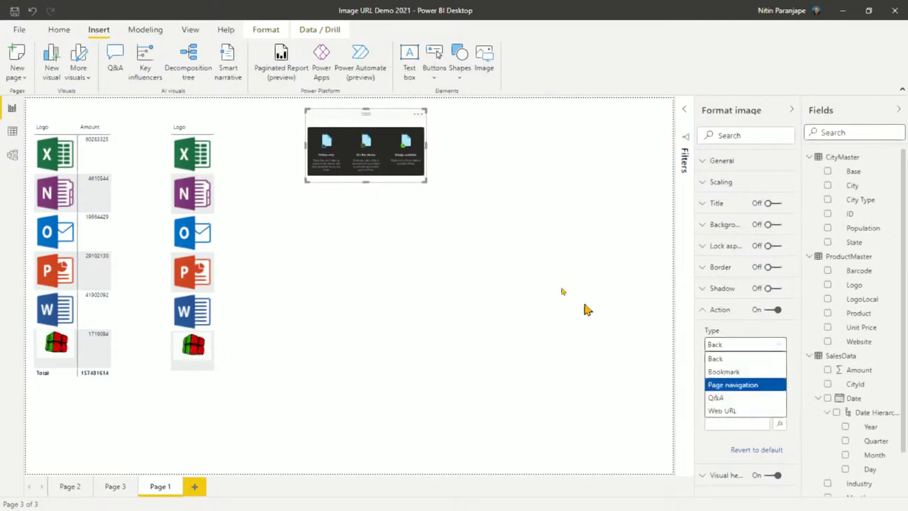
{"action": "left_click", "coordinate": [362, 161]}
{"action": "key", "text": "Delete"}
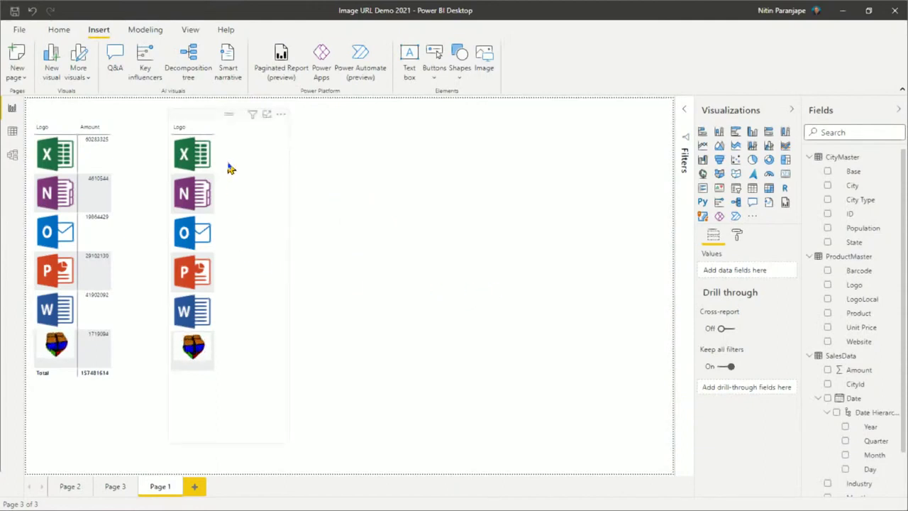
Step: Convert the second logo table into a slicer and filter to OneNote, Outlook, PowerPoint
{"action": "left_click", "coordinate": [261, 199]}
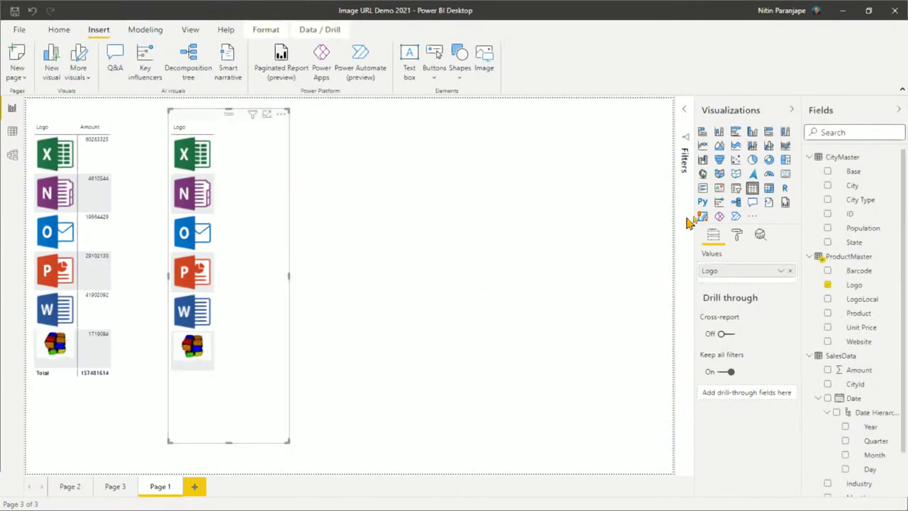
{"action": "left_click", "coordinate": [736, 189]}
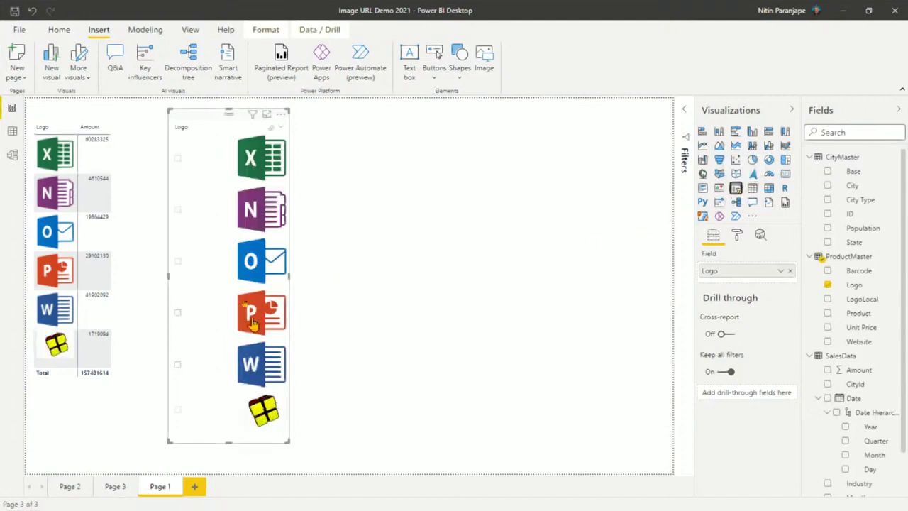
{"action": "left_click", "coordinate": [268, 211]}
{"action": "left_click", "coordinate": [262, 259]}
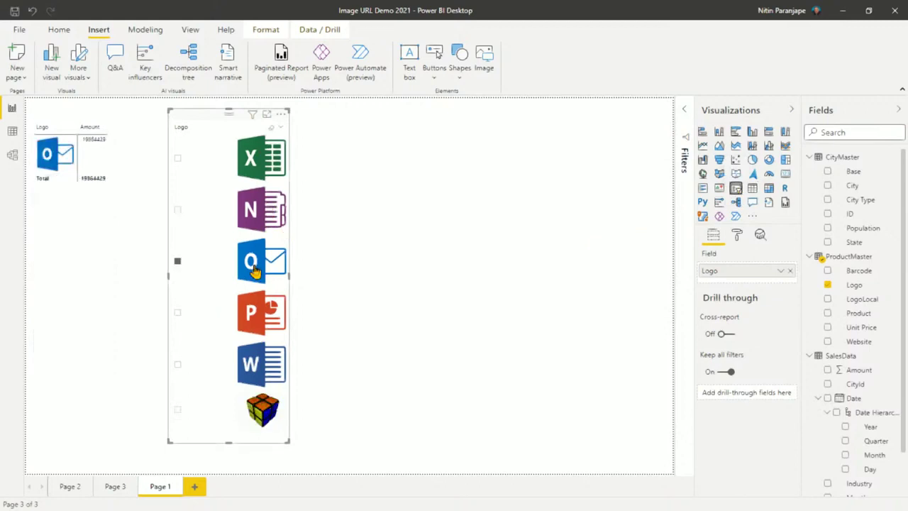
{"action": "left_click", "coordinate": [261, 316]}
Step: Cycle through Word and the cube logo back to Outlook, then narrow the slicer
{"action": "left_click", "coordinate": [261, 365]}
{"action": "left_click", "coordinate": [261, 409]}
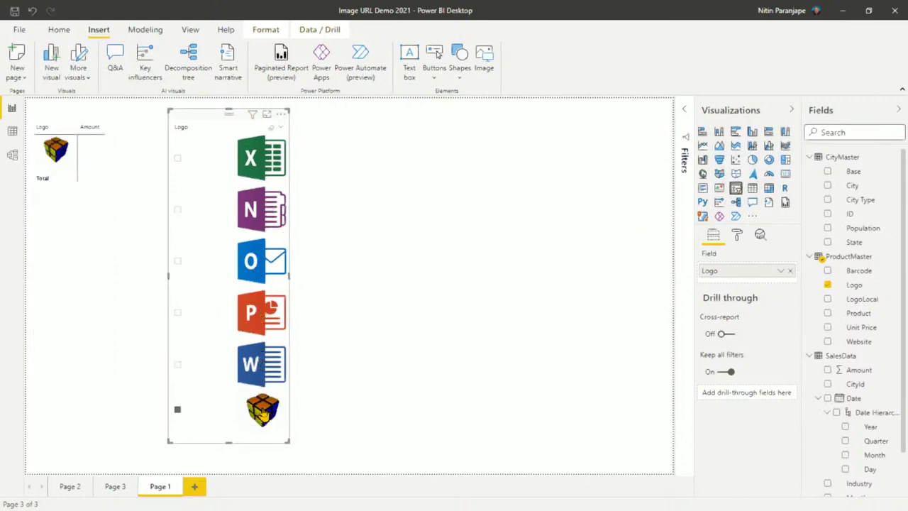
{"action": "left_click", "coordinate": [261, 365]}
{"action": "left_click", "coordinate": [261, 319]}
{"action": "left_click", "coordinate": [261, 255]}
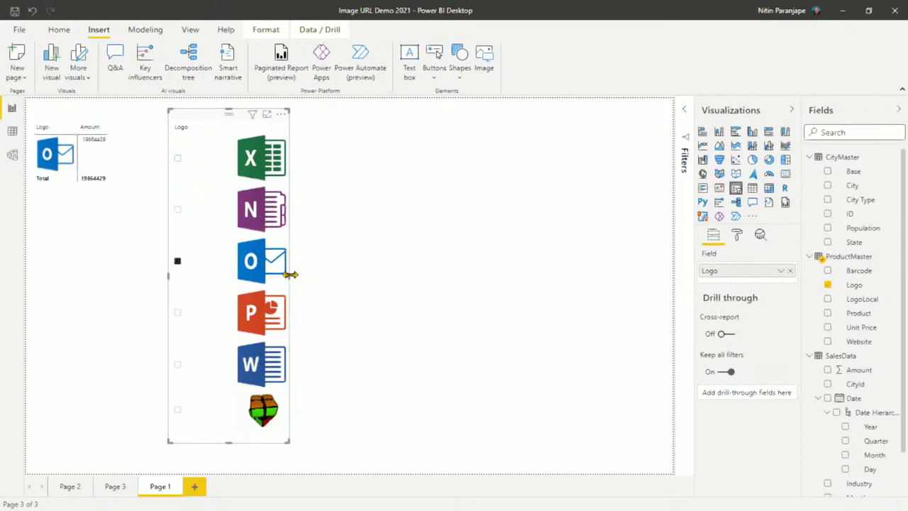
{"action": "left_click_drag", "start_coordinate": [289, 275], "coordinate": [240, 284]}
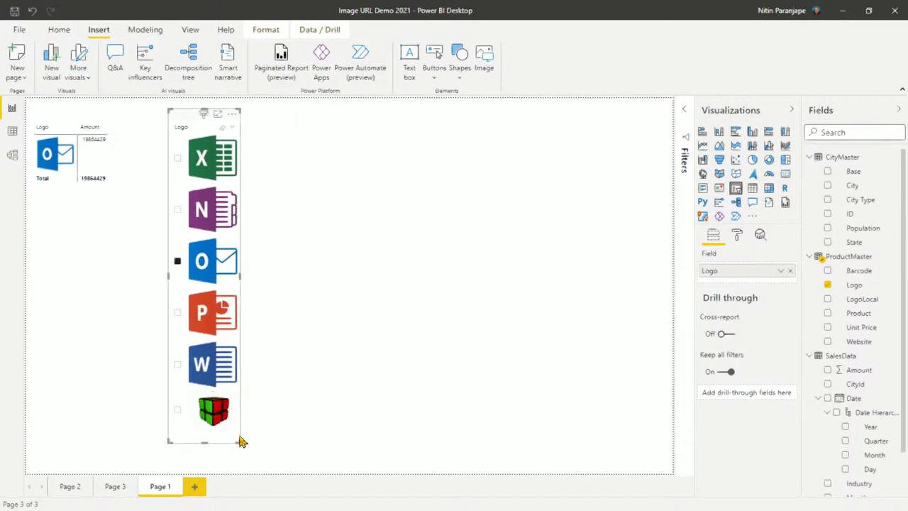
{"action": "left_click_drag", "start_coordinate": [240, 440], "coordinate": [260, 461]}
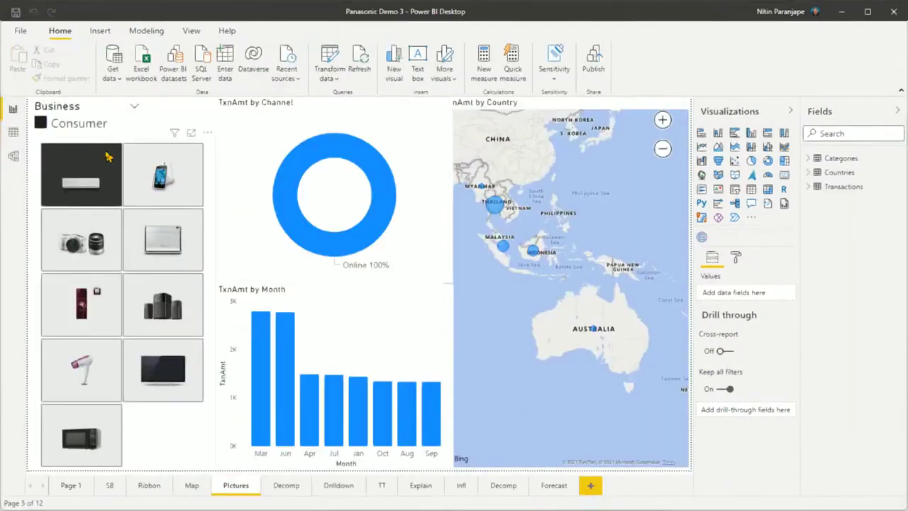
Step: In Data view, widen Categories' Prod Photo column and check Wphoto's Image URL category
{"action": "left_click", "coordinate": [13, 132]}
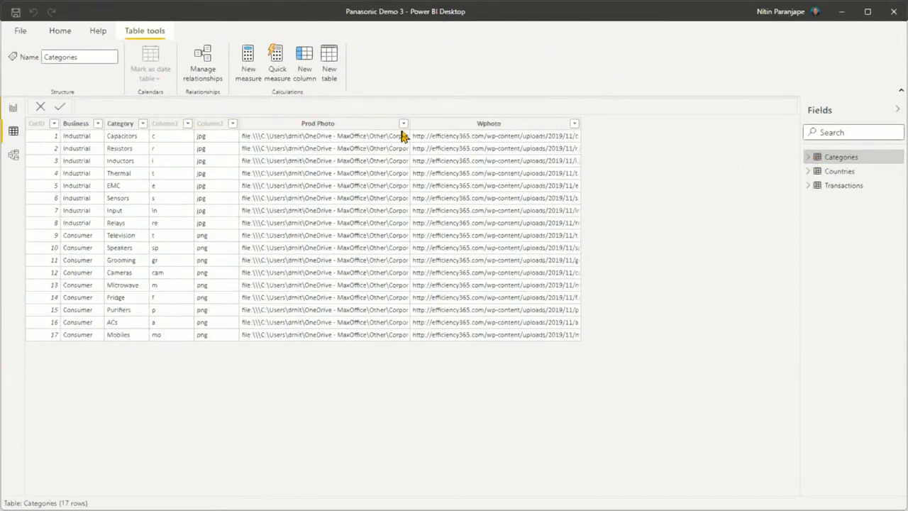
{"action": "left_click_drag", "start_coordinate": [409, 124], "coordinate": [433, 123]}
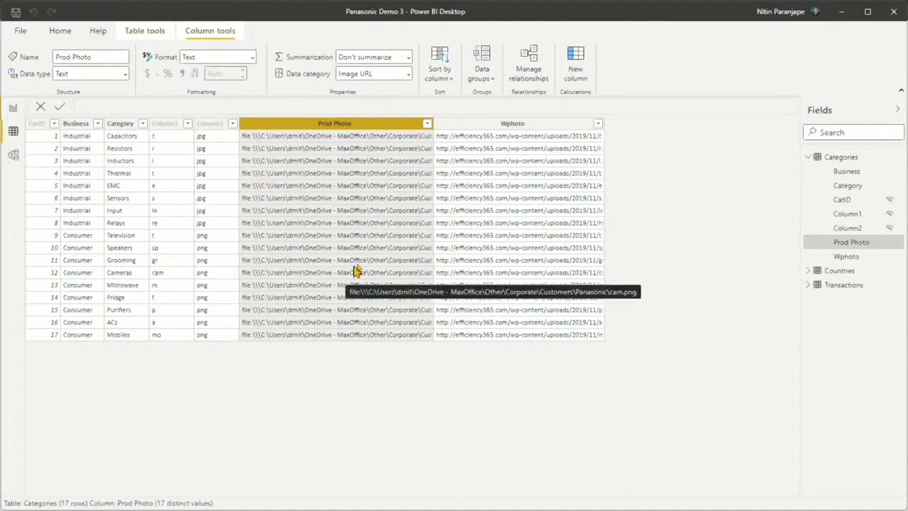
{"action": "left_click", "coordinate": [502, 123]}
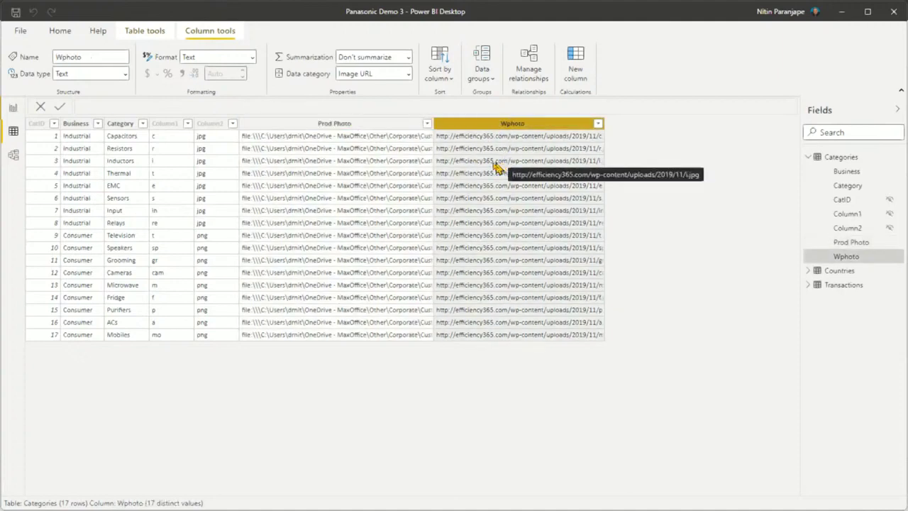
{"action": "left_click", "coordinate": [13, 109]}
{"action": "mouse_move", "coordinate": [162, 174]}
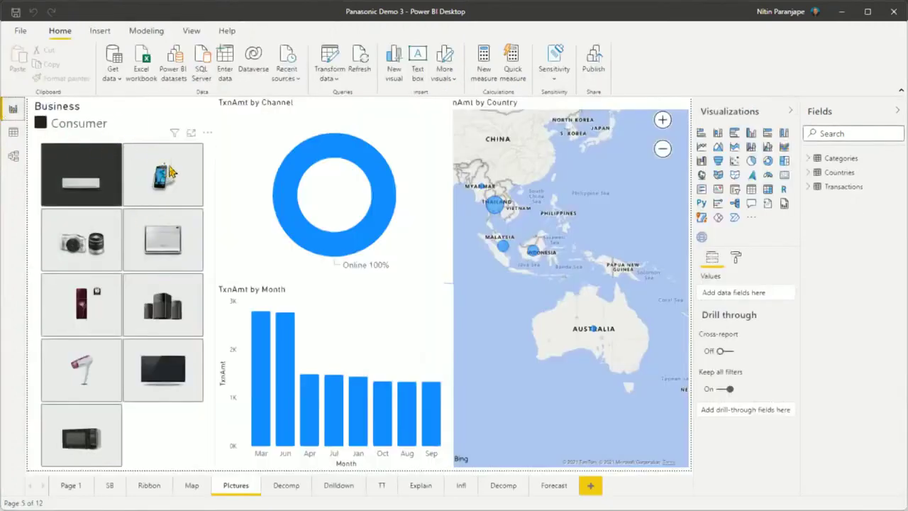
Step: Cross-filter the charts by camera, speaker, TV, hairdryer, then microwave in the picture grid
{"action": "left_click", "coordinate": [212, 163]}
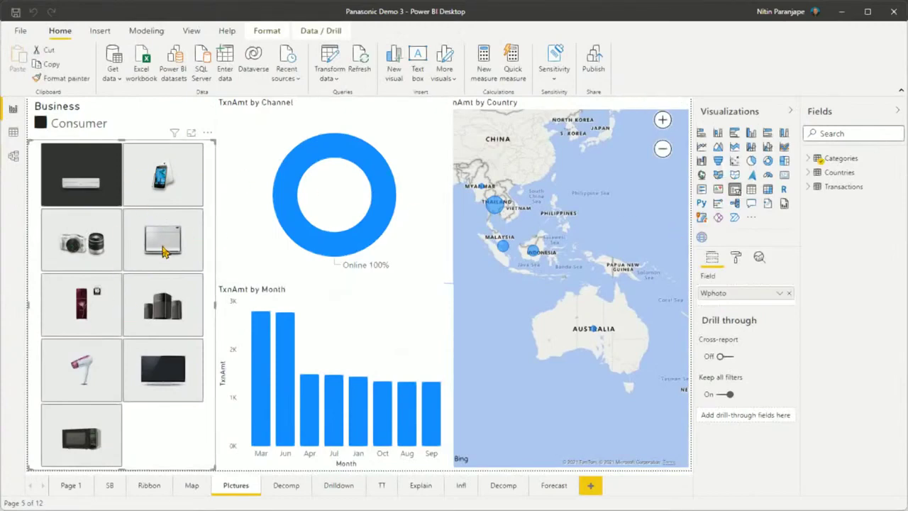
{"action": "left_click", "coordinate": [84, 257]}
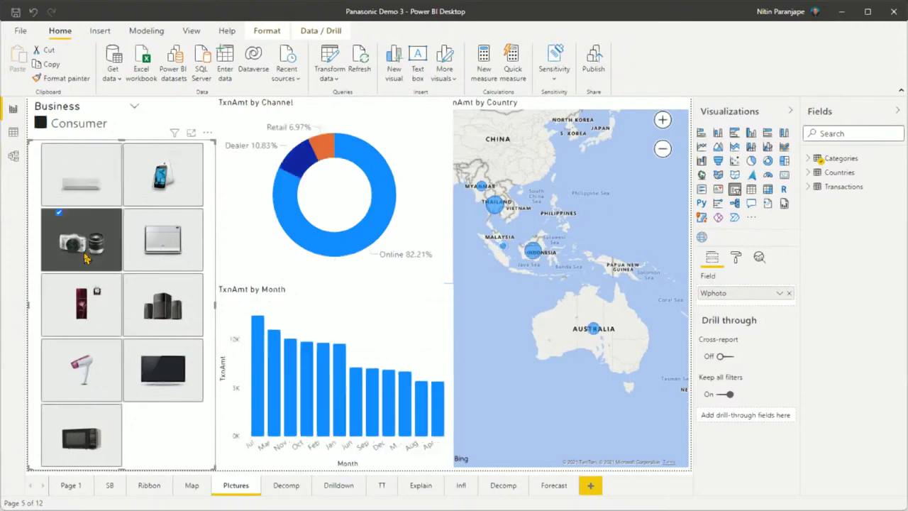
{"action": "left_click", "coordinate": [84, 306]}
{"action": "left_click", "coordinate": [154, 309]}
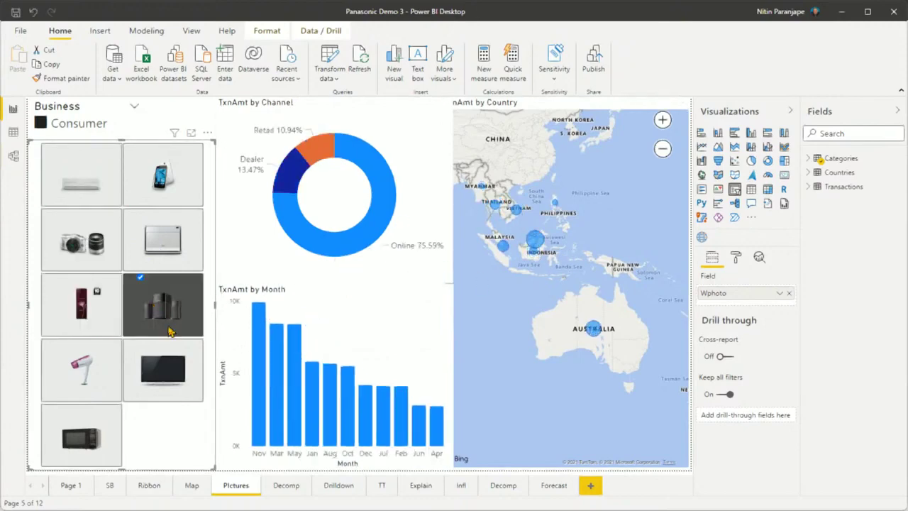
{"action": "left_click", "coordinate": [166, 370]}
{"action": "left_click", "coordinate": [84, 377]}
{"action": "left_click", "coordinate": [102, 440]}
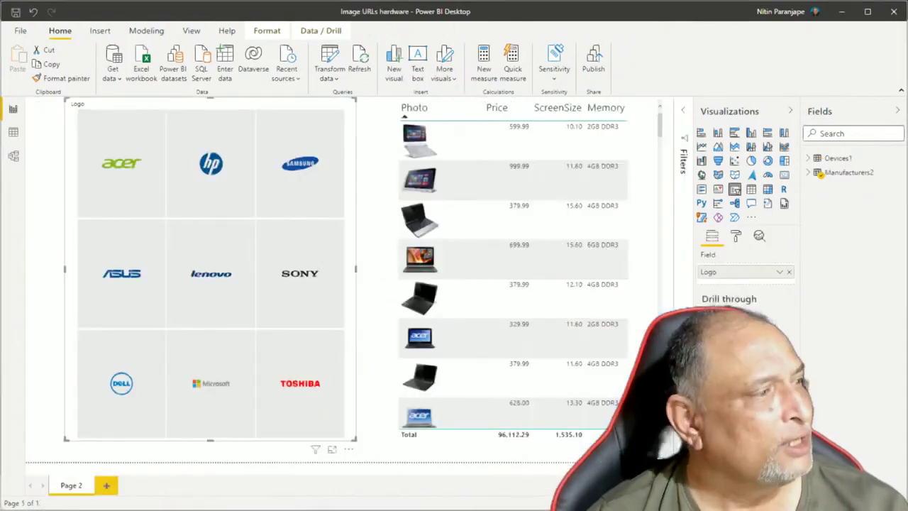
{"action": "left_click", "coordinate": [13, 132]}
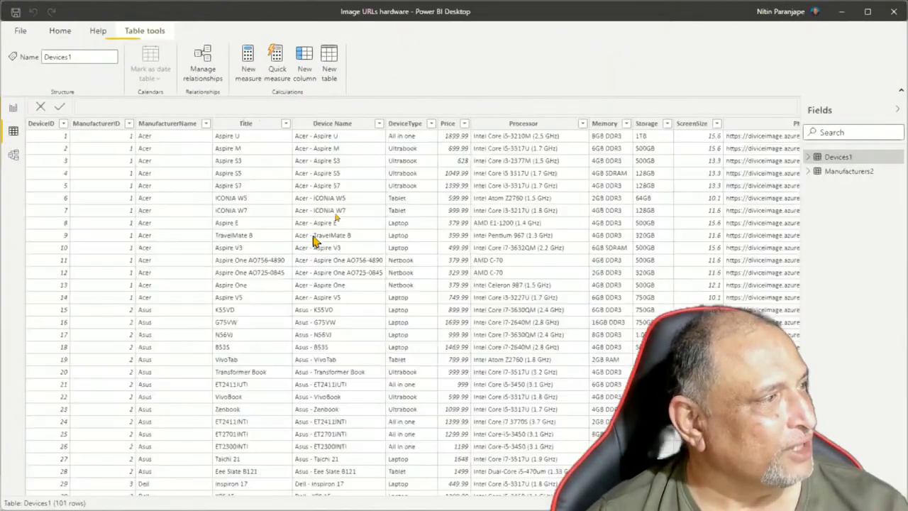
{"action": "left_click", "coordinate": [808, 173]}
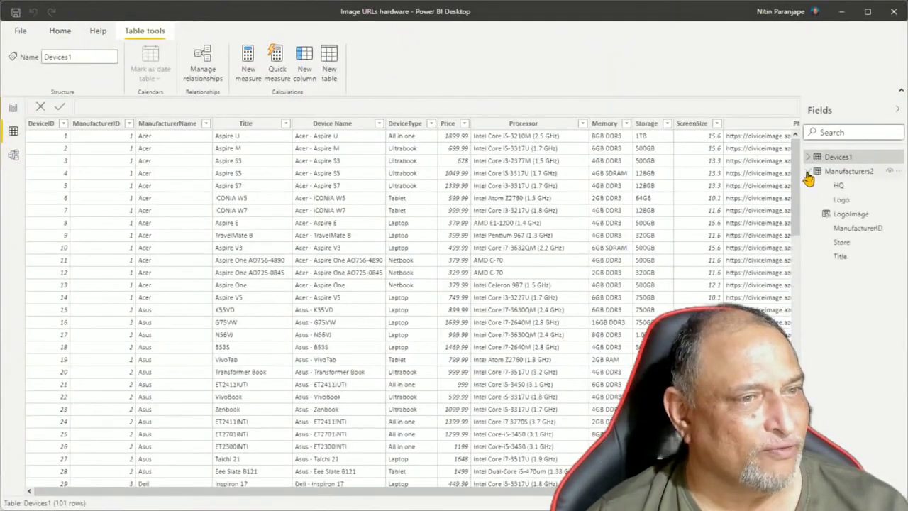
{"action": "left_click", "coordinate": [849, 171]}
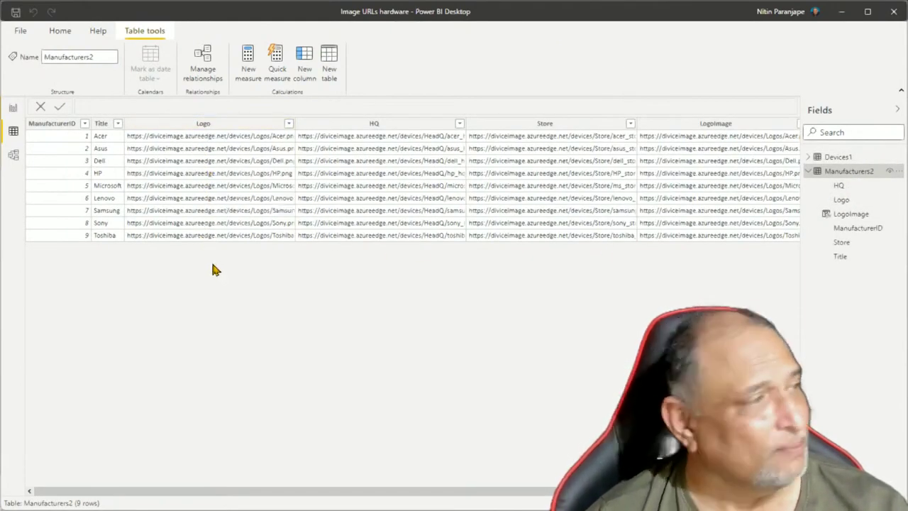
{"action": "left_click", "coordinate": [837, 157]}
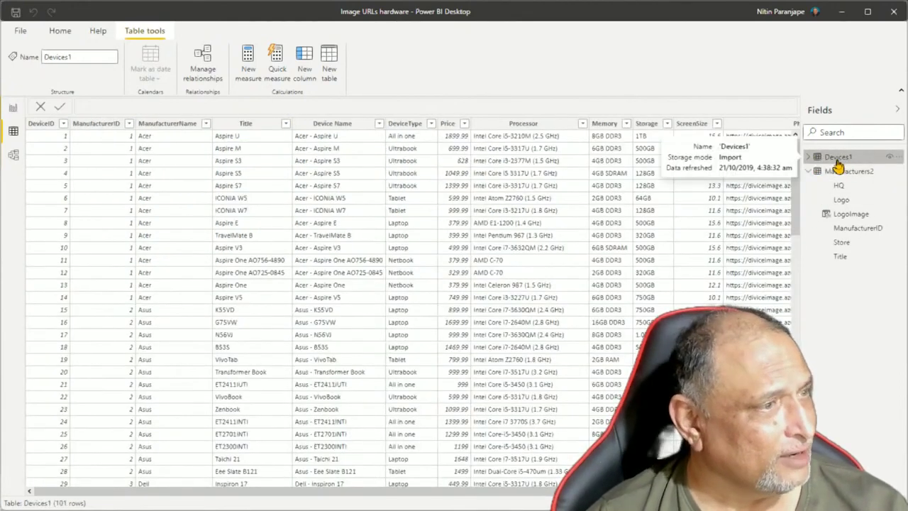
{"action": "left_click_drag", "start_coordinate": [422, 491], "coordinate": [619, 490]}
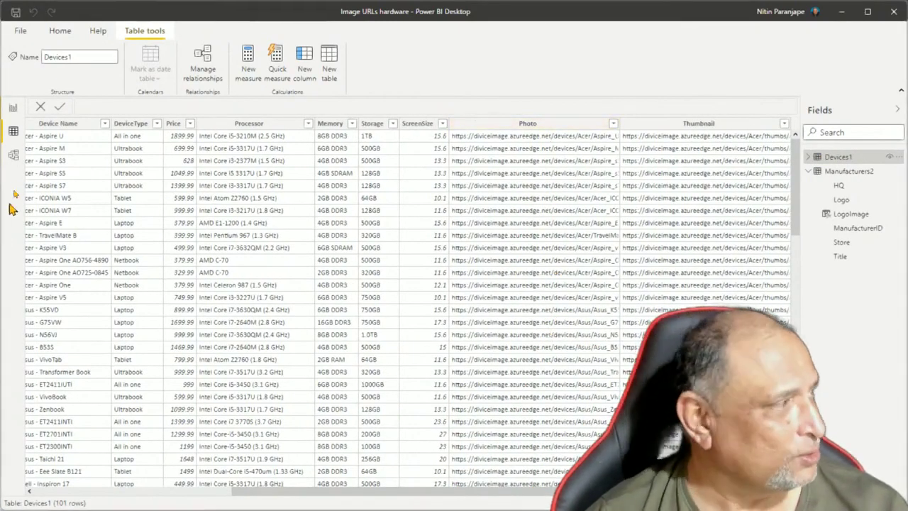
{"action": "left_click", "coordinate": [13, 155]}
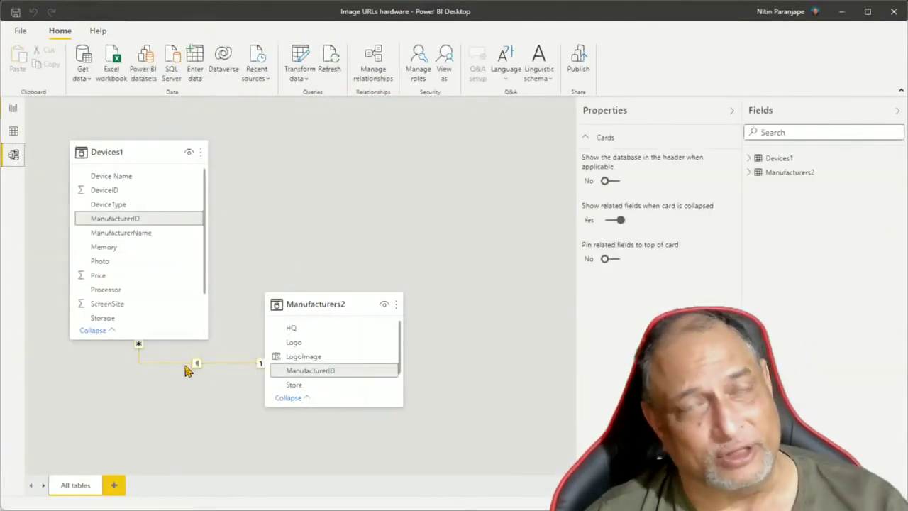
{"action": "left_click", "coordinate": [13, 109]}
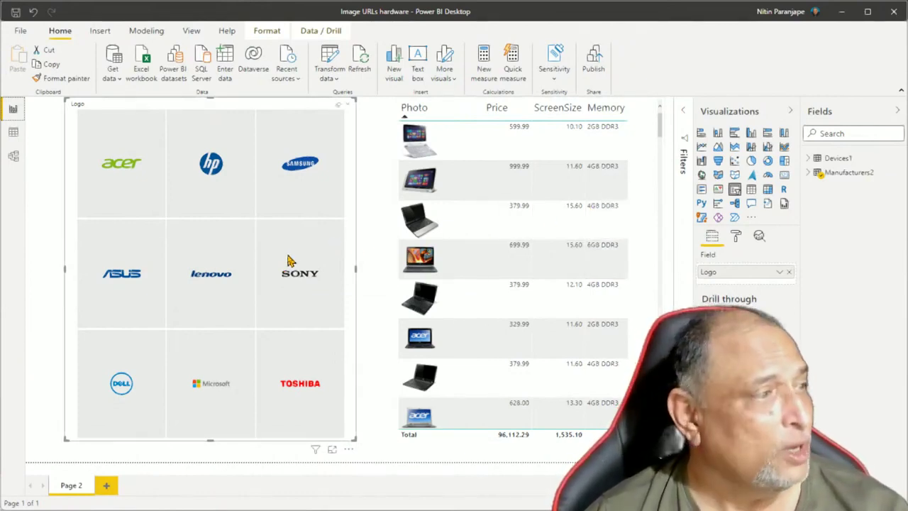
Step: Filter the device table to Microsoft devices and view the Devices1 table data
{"action": "left_click", "coordinate": [208, 392]}
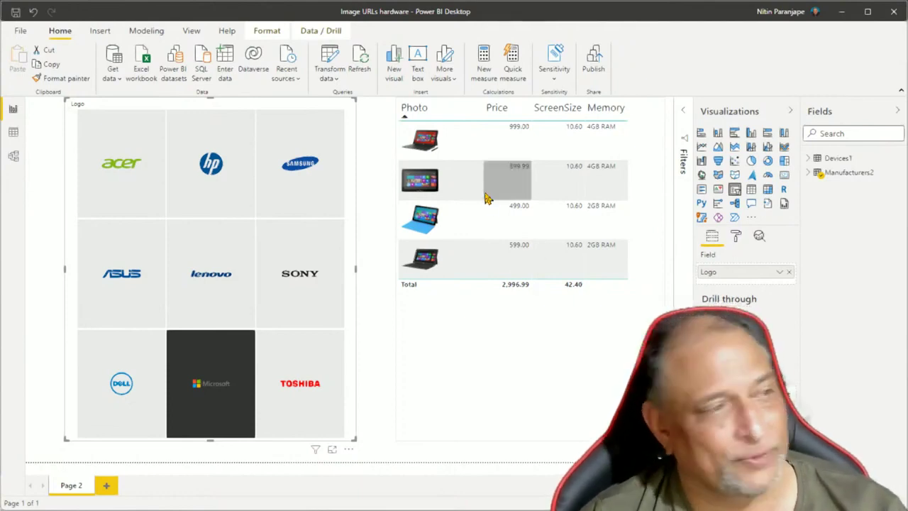
{"action": "left_click", "coordinate": [454, 370]}
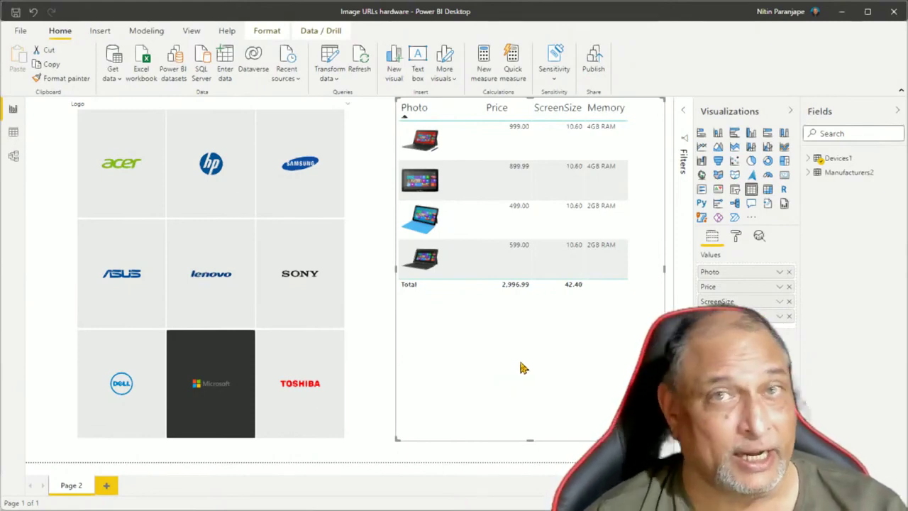
{"action": "left_click", "coordinate": [13, 132]}
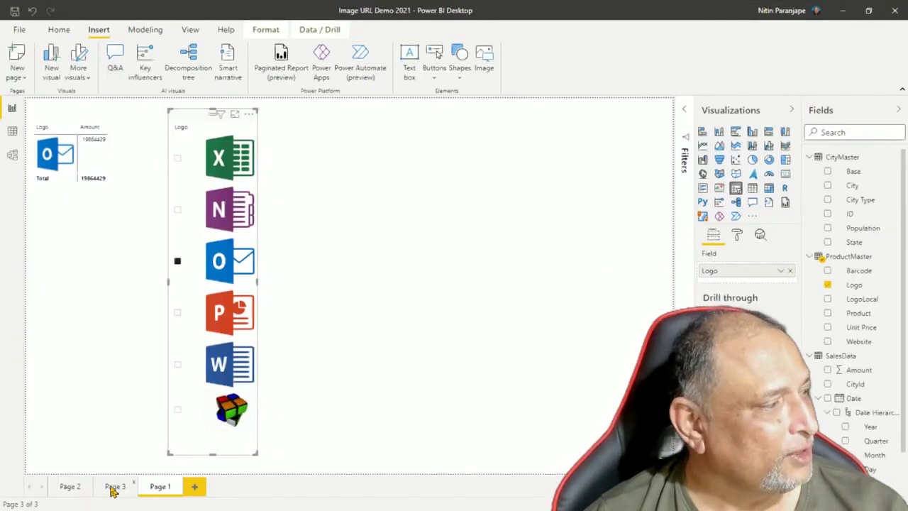
Step: Visit Page 3, settle on Page 2, and inspect the ProductMaster Barcode column data
{"action": "left_click", "coordinate": [113, 487]}
{"action": "left_click", "coordinate": [69, 486]}
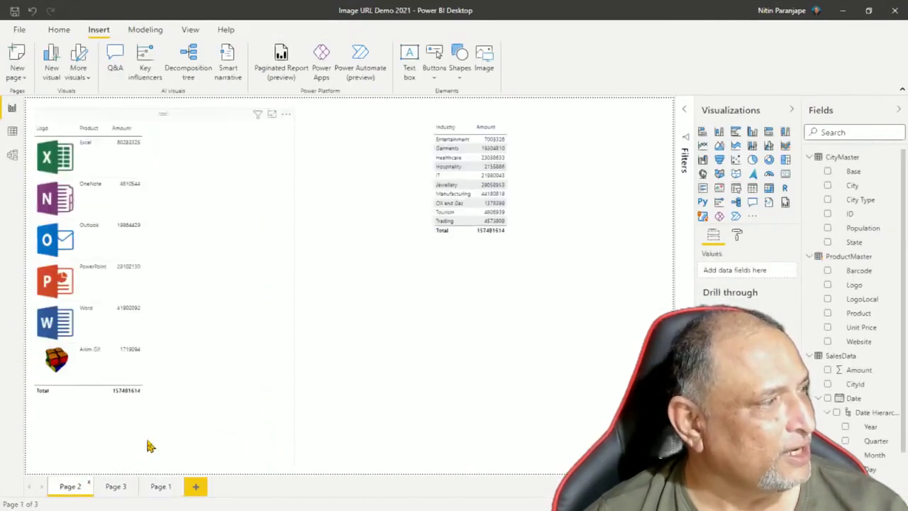
{"action": "left_click", "coordinate": [12, 131]}
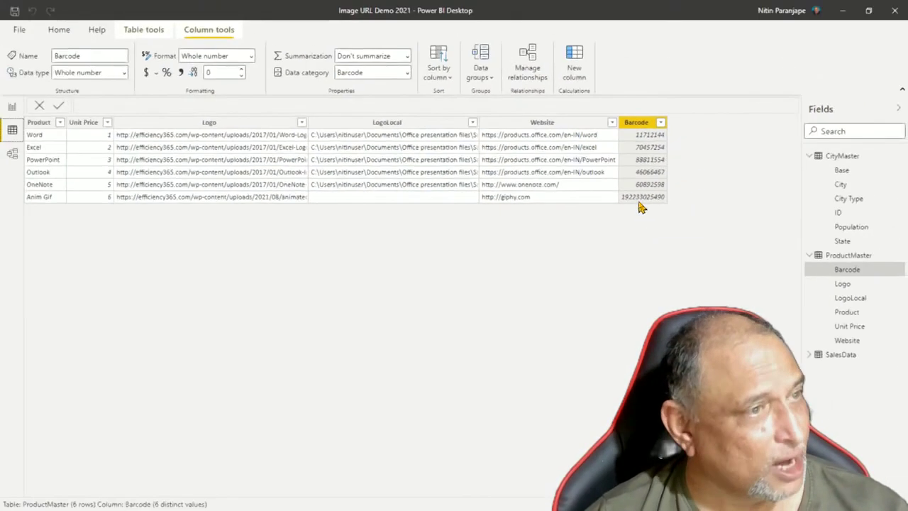
{"action": "left_click", "coordinate": [12, 108]}
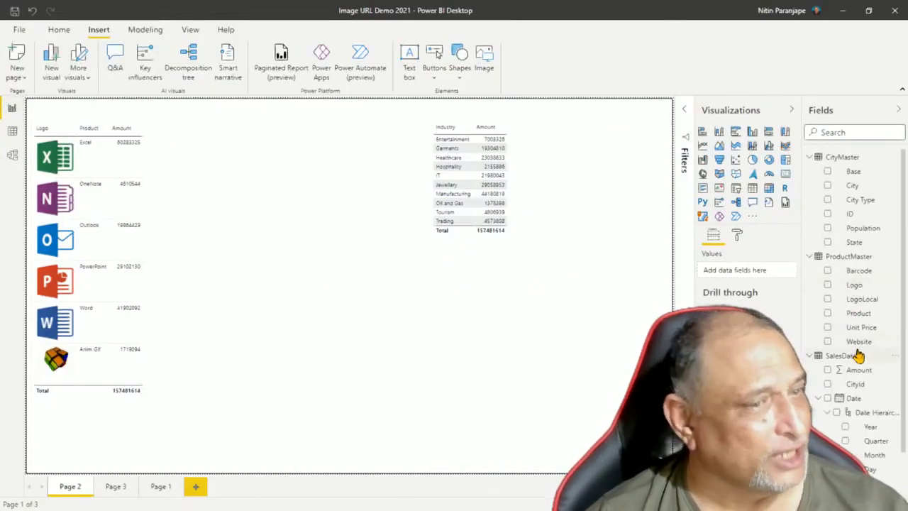
Step: Drop the ProductMaster Barcode field onto Page 2 as a new Barcode table
{"action": "scroll", "coordinate": [854, 354], "scroll_direction": "down", "scroll_amount": 1}
{"action": "scroll", "coordinate": [855, 355], "scroll_direction": "down", "scroll_amount": 1}
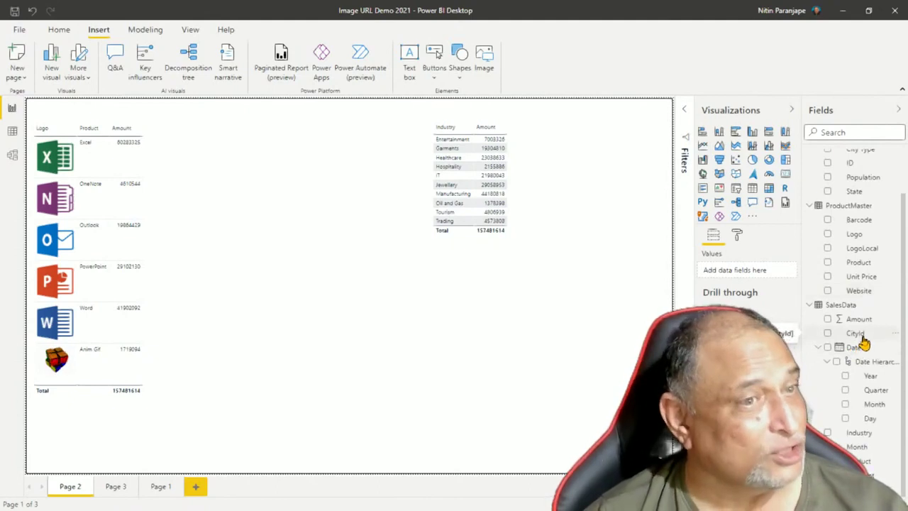
{"action": "scroll", "coordinate": [848, 206], "scroll_direction": "up", "scroll_amount": 2}
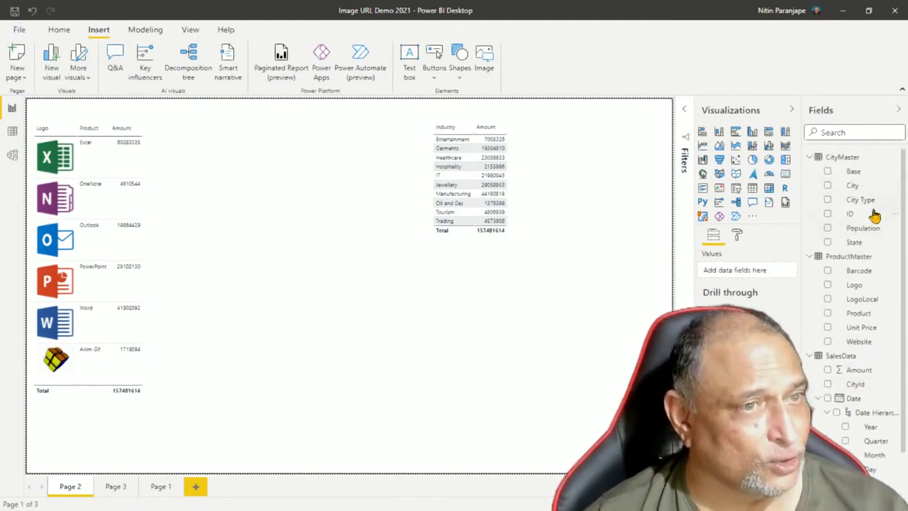
{"action": "mouse_move", "coordinate": [856, 270]}
{"action": "left_mouse_down"}
{"action": "mouse_move", "coordinate": [404, 195]}
{"action": "mouse_move", "coordinate": [354, 196]}
{"action": "left_mouse_up"}
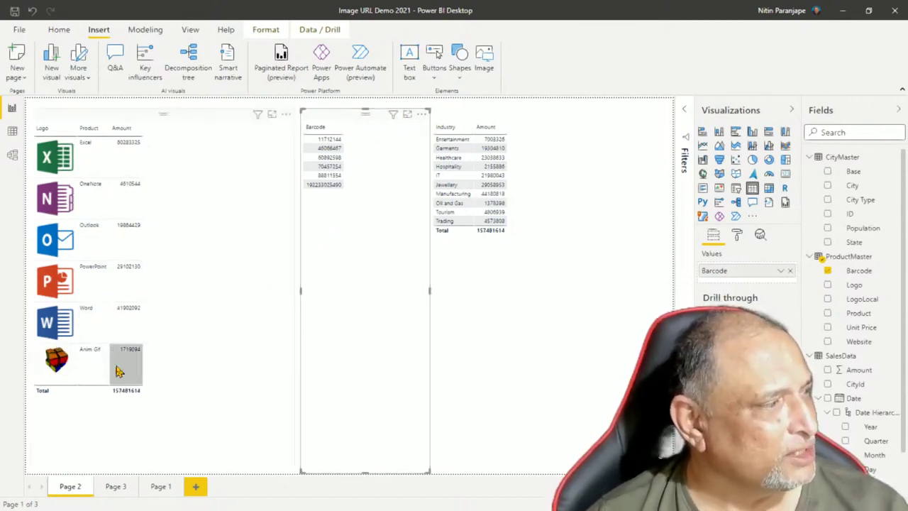
{"action": "left_click", "coordinate": [142, 403]}
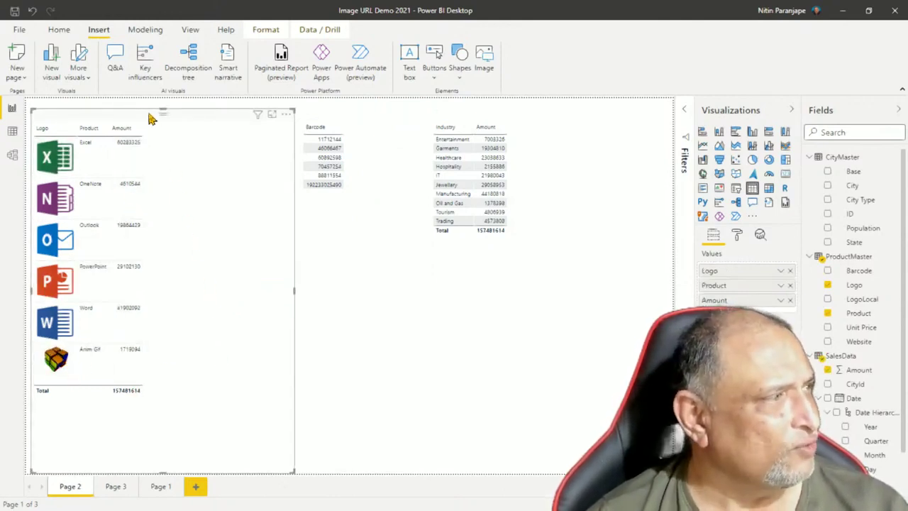
Step: Enlarge the logo table's Values text, then show the ProductMaster table data
{"action": "left_click", "coordinate": [736, 239]}
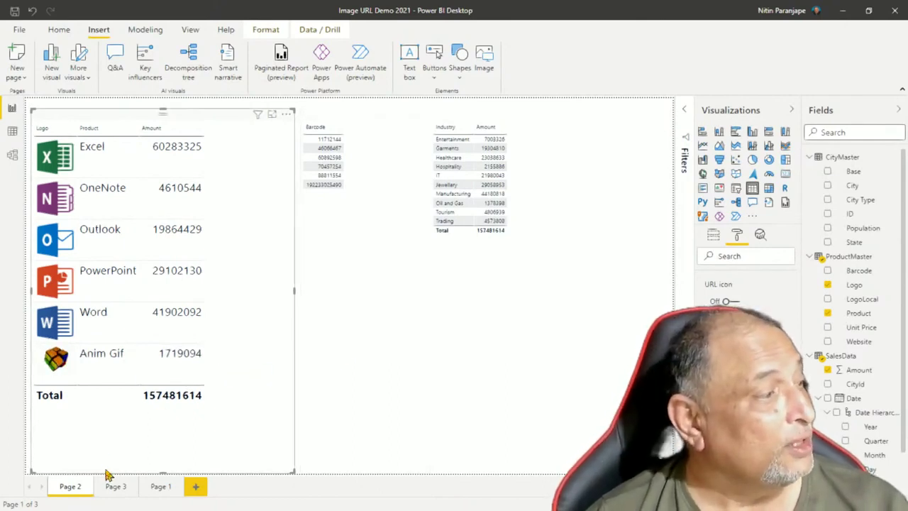
{"action": "left_click", "coordinate": [12, 133]}
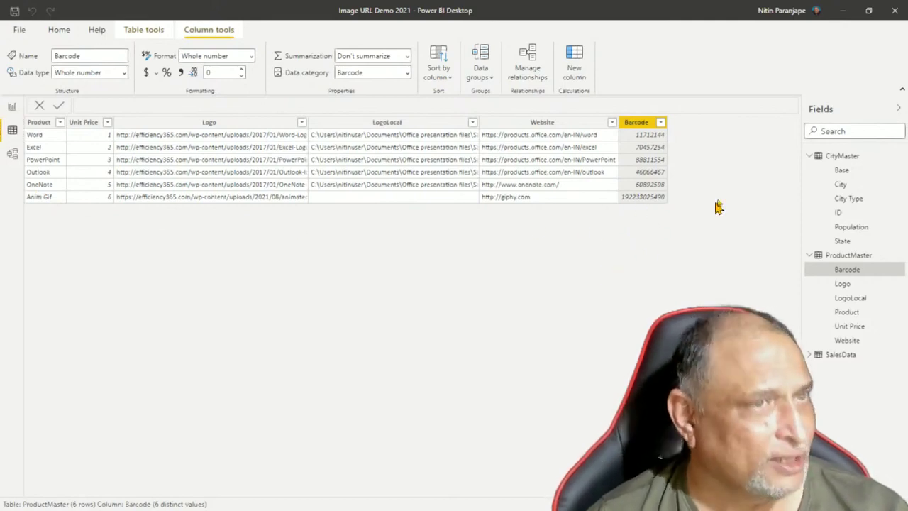
Step: Return to the Page 2 report with the Home ribbon showing
{"action": "left_click", "coordinate": [10, 106]}
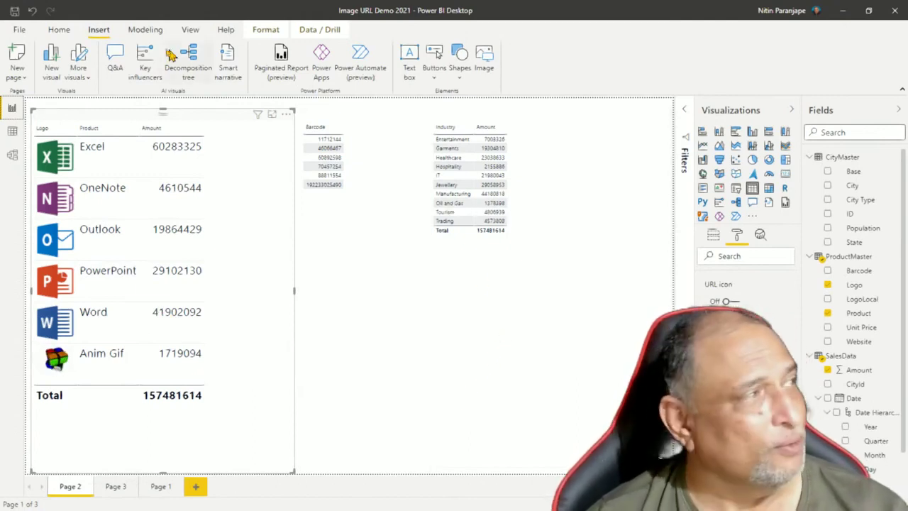
{"action": "left_click", "coordinate": [59, 29]}
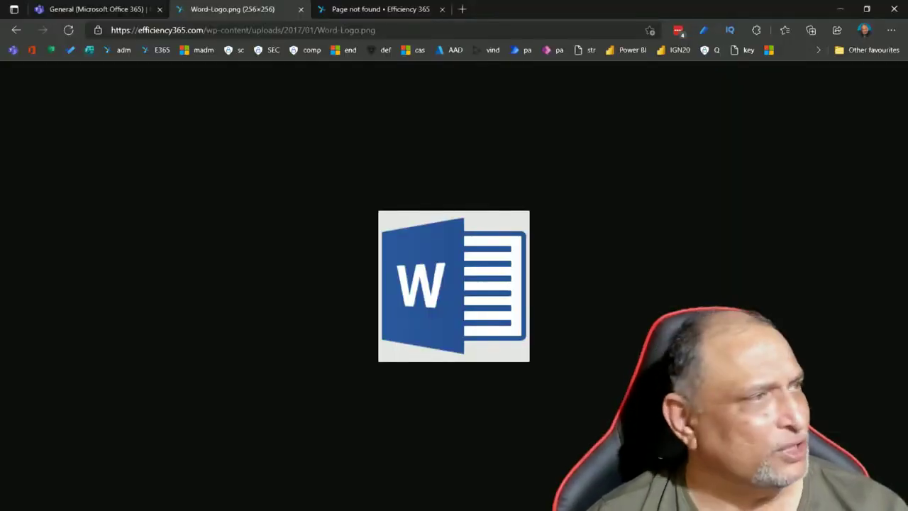
Step: Go back to the 2021 workspace and open the Image URL Demo 2021 report
{"action": "left_click", "coordinate": [16, 30]}
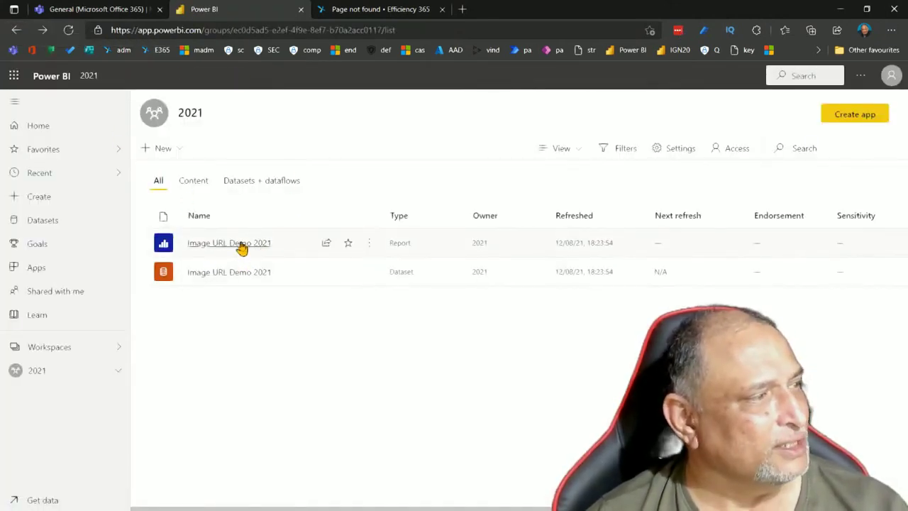
{"action": "left_click", "coordinate": [239, 246]}
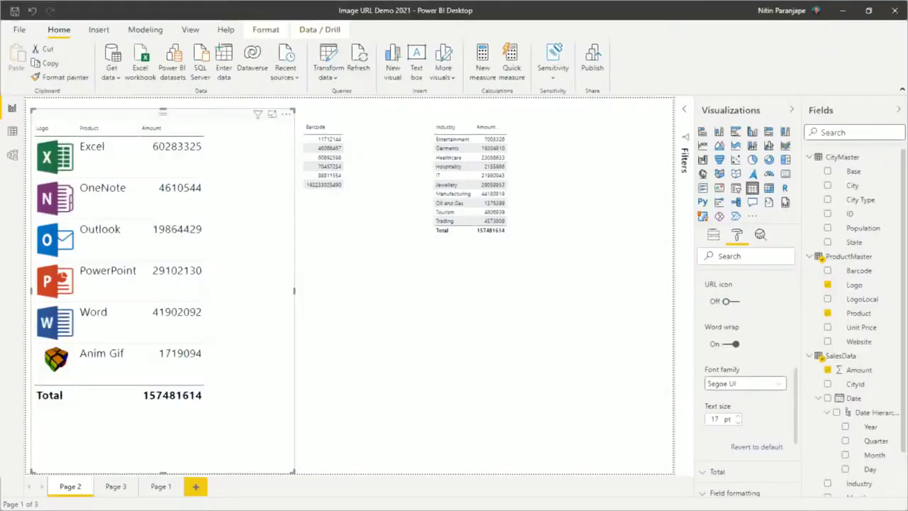
Step: Show ProductMaster's Barcode column and the barcode slide, then return to Page 2
{"action": "left_click", "coordinate": [13, 133]}
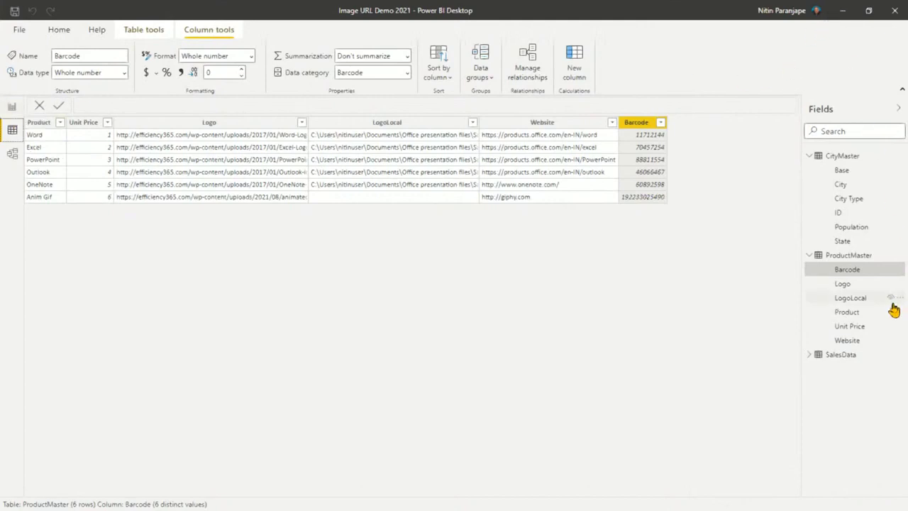
{"action": "left_click", "coordinate": [842, 10]}
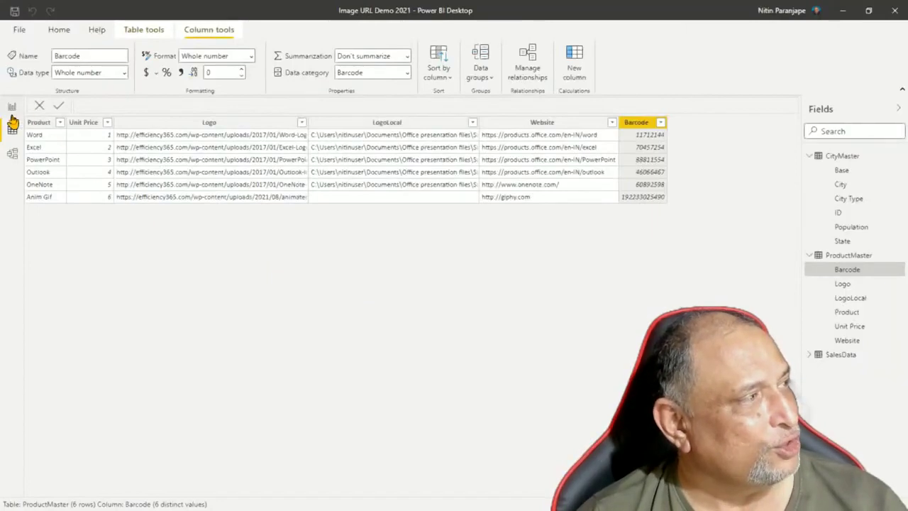
{"action": "left_click", "coordinate": [12, 107]}
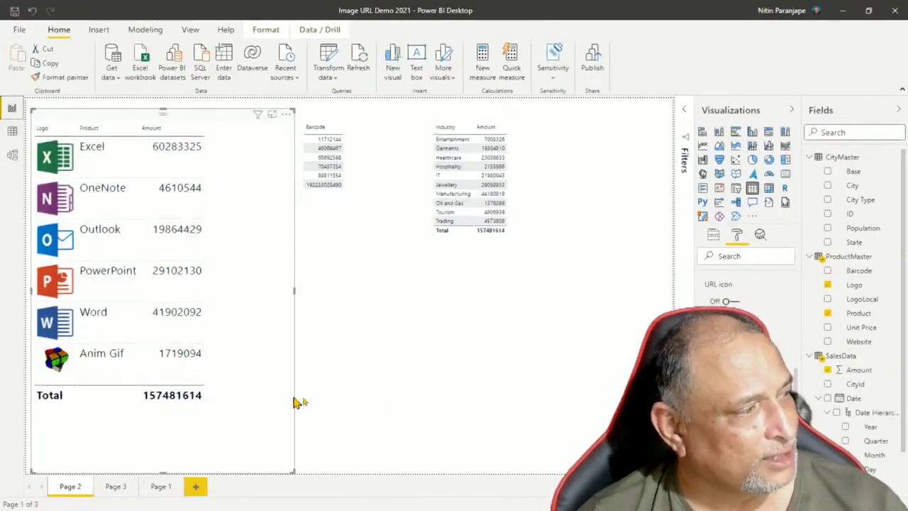